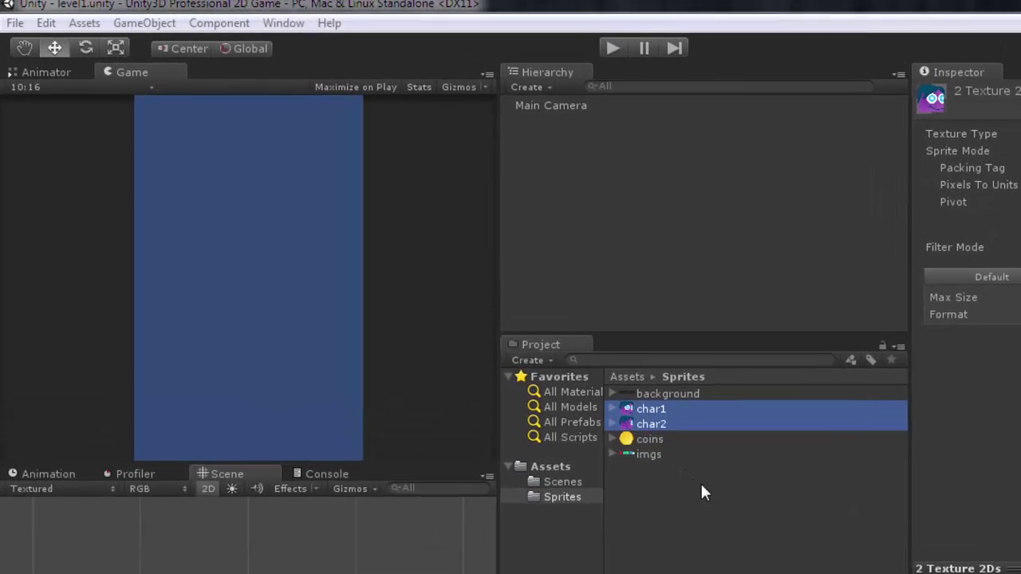
Create an empty game object in the scene and name it Player.
click(158, 25)
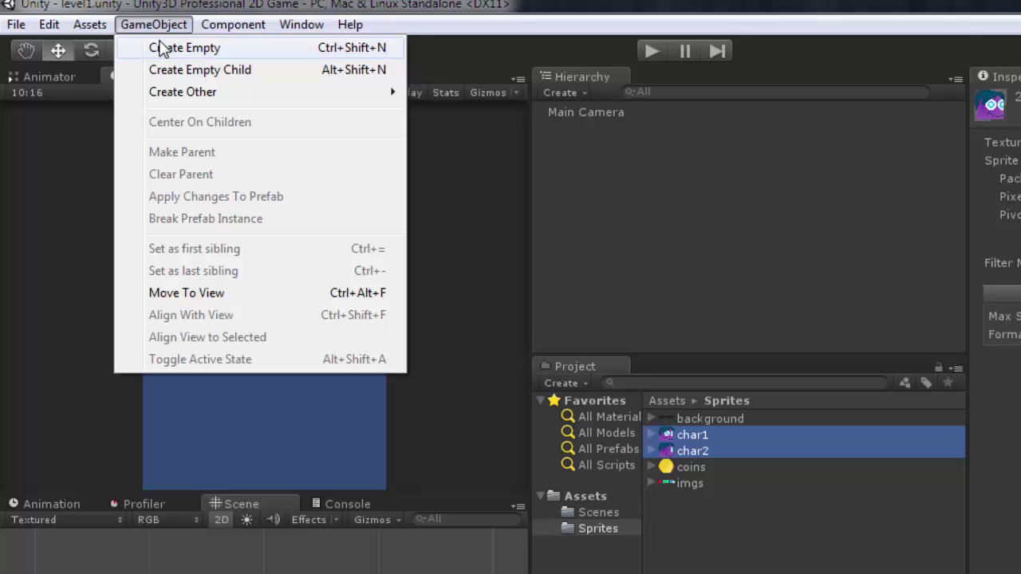
click(168, 48)
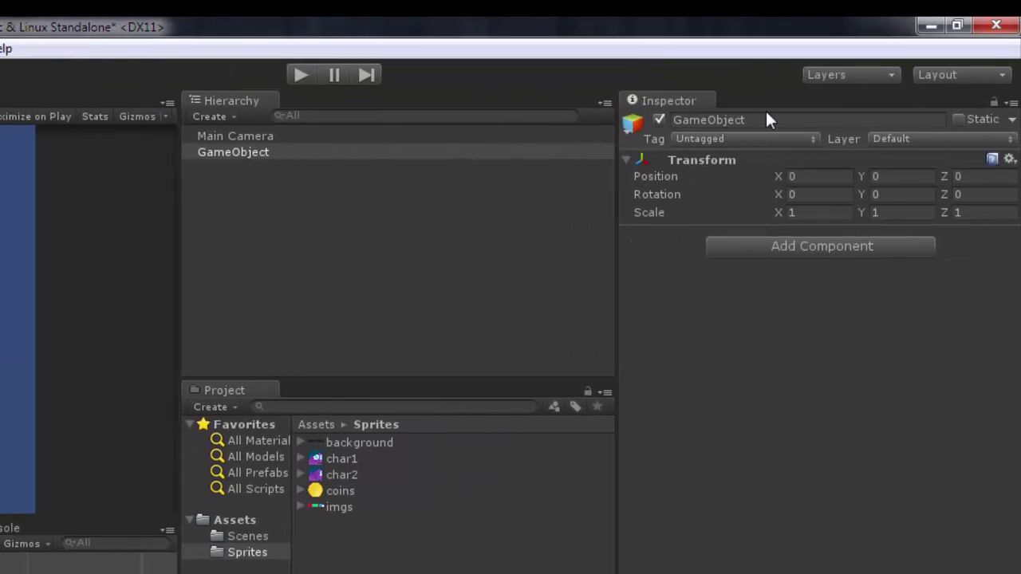
click(823, 116)
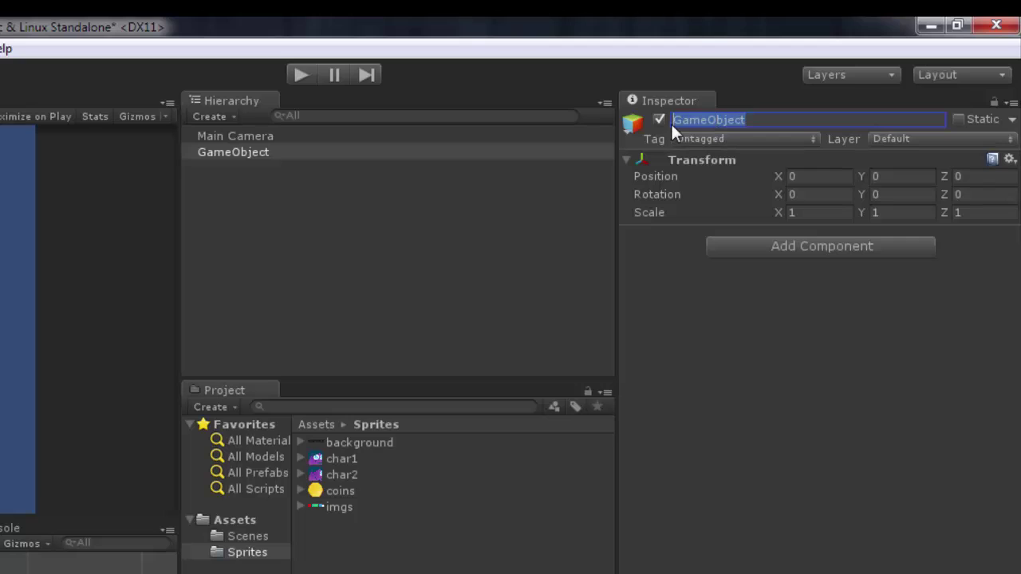
double_click(730, 125)
text(Player)
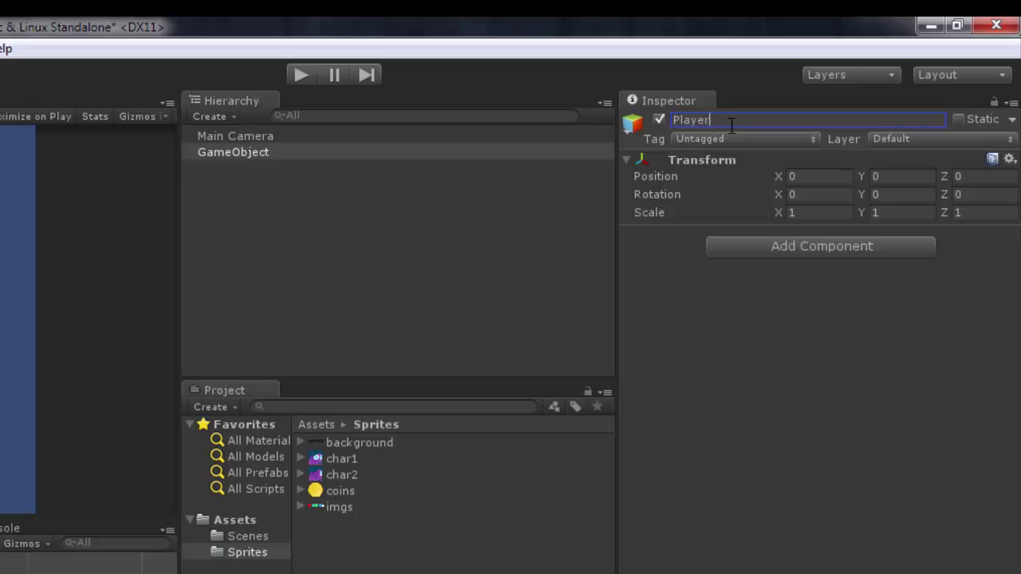
key(Return)
Add a Sprite Renderer component to the Player object.
click(194, 152)
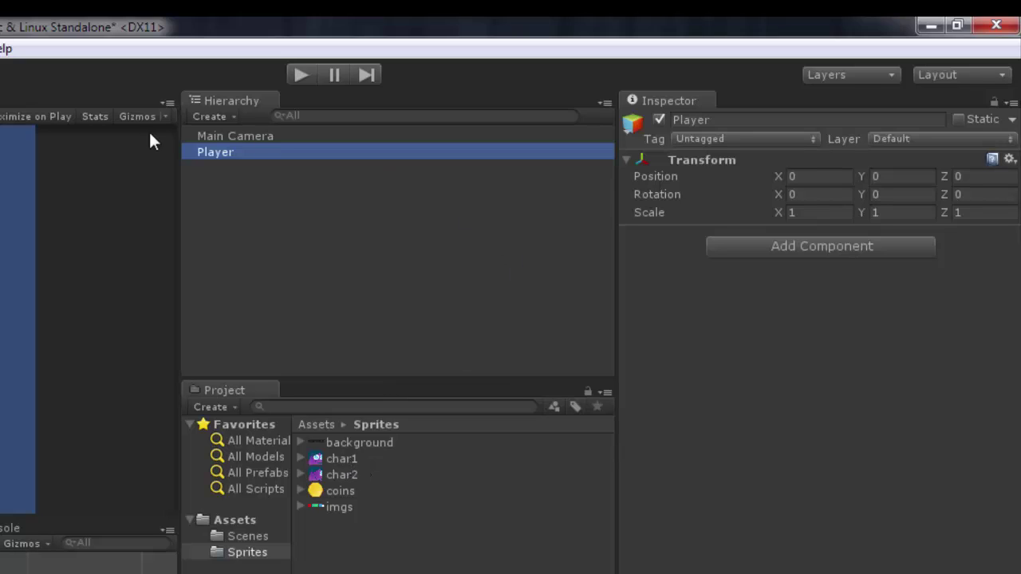
click(783, 248)
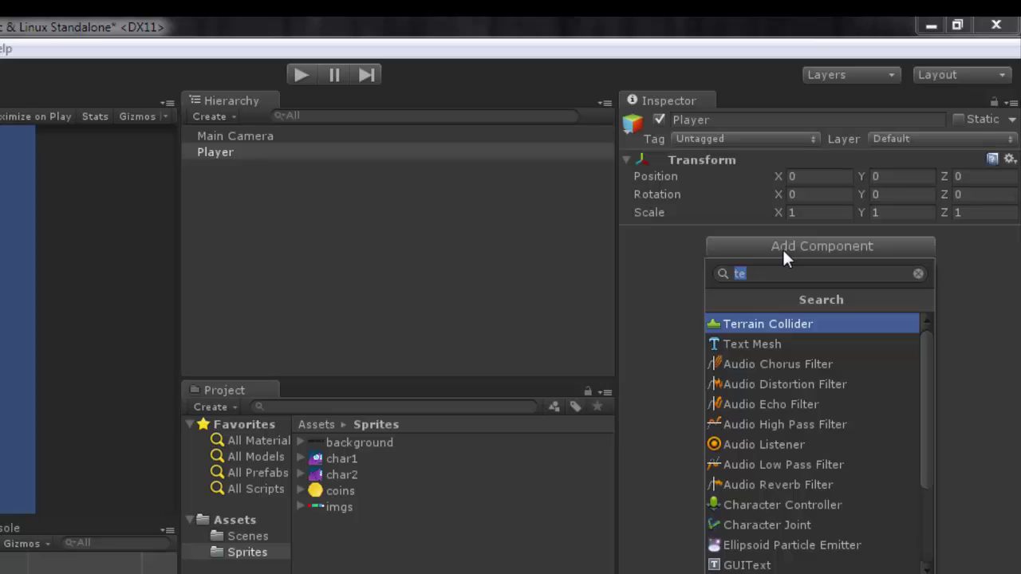
text(2d s)
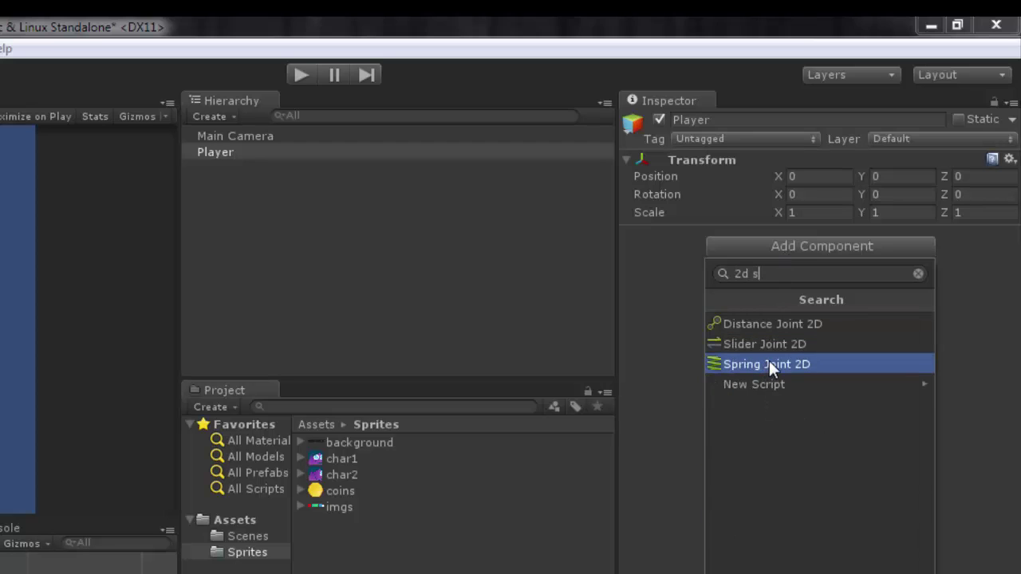
key(ctrl+a)
text(spr)
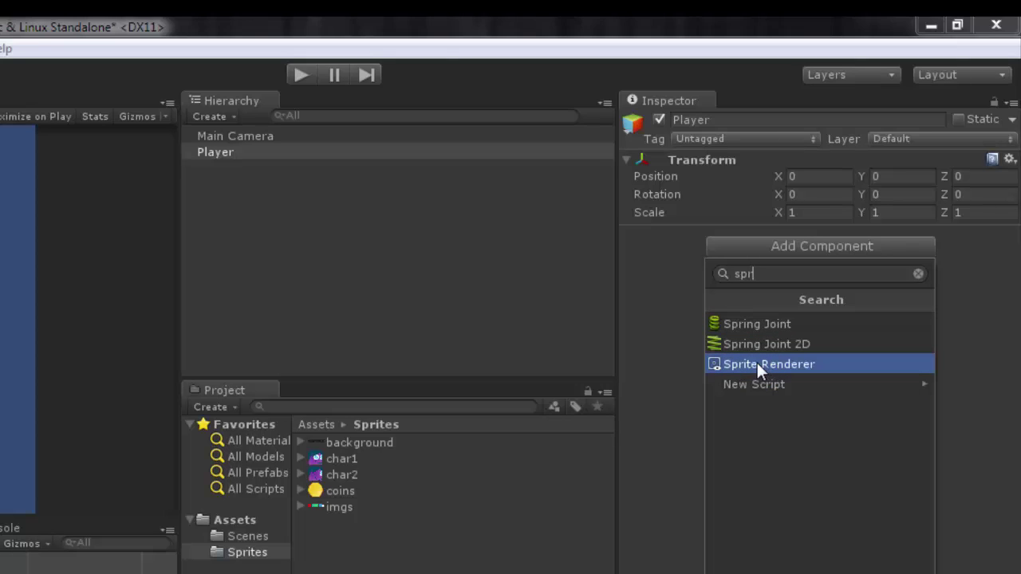
click(756, 364)
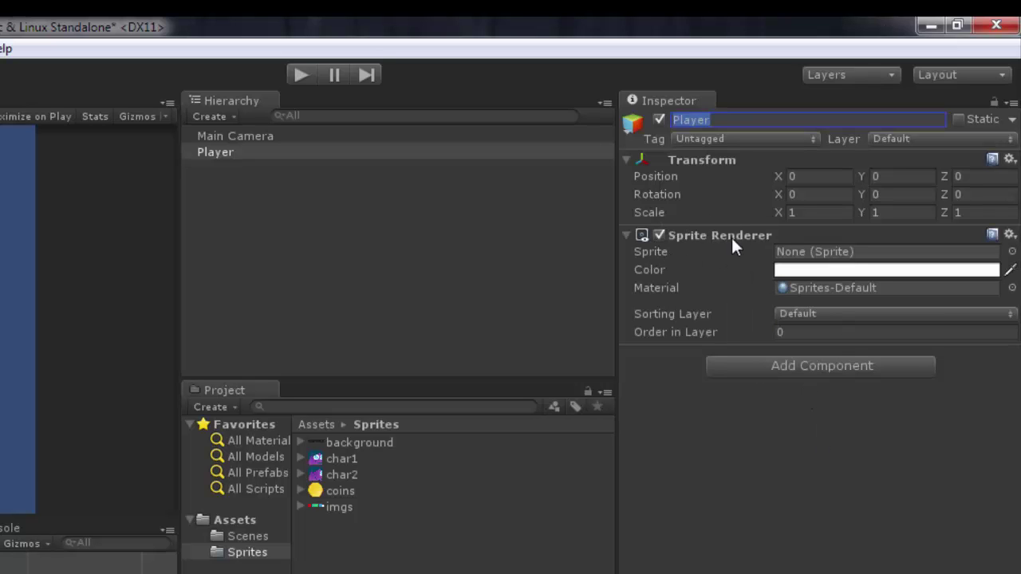
Assign the char1 sprite to the Player's Sprite Renderer, and briefly run the game to test it.
click(1012, 251)
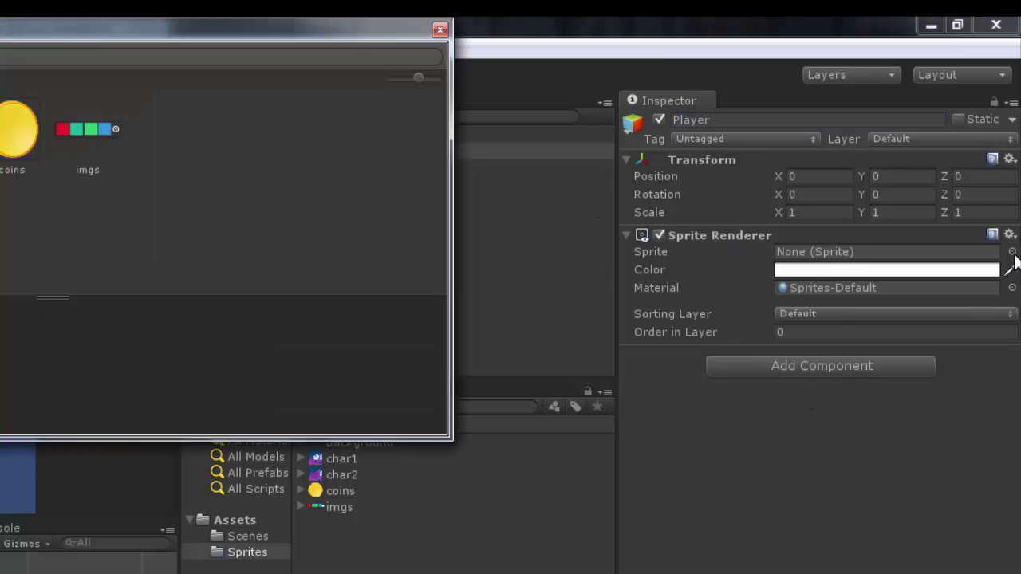
click(194, 95)
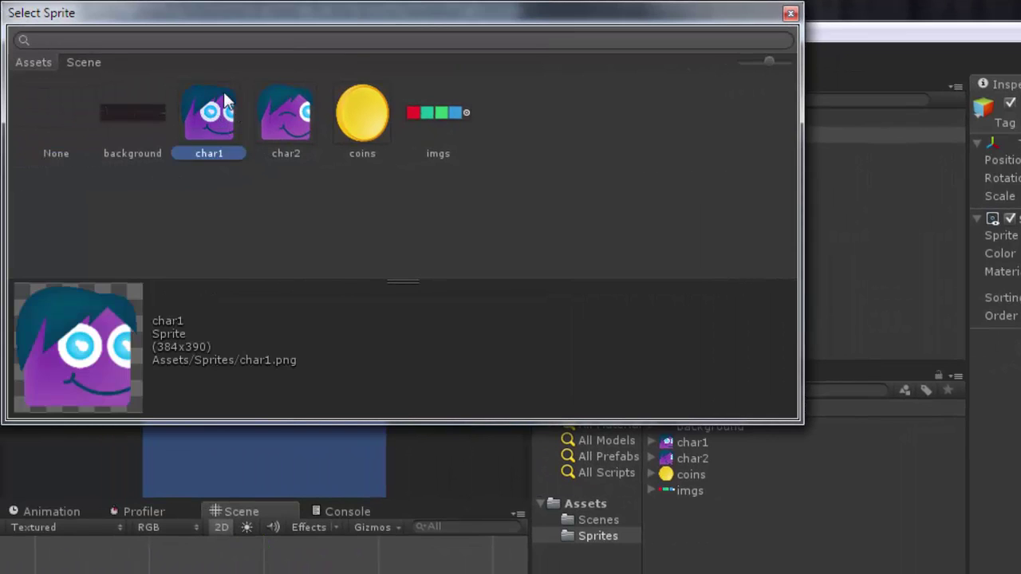
double_click(205, 127)
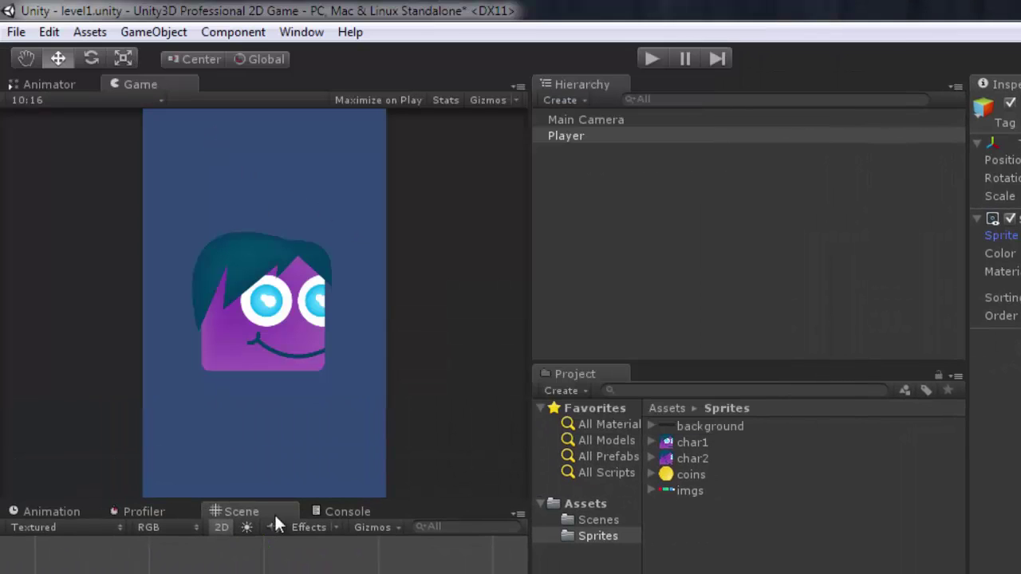
click(652, 60)
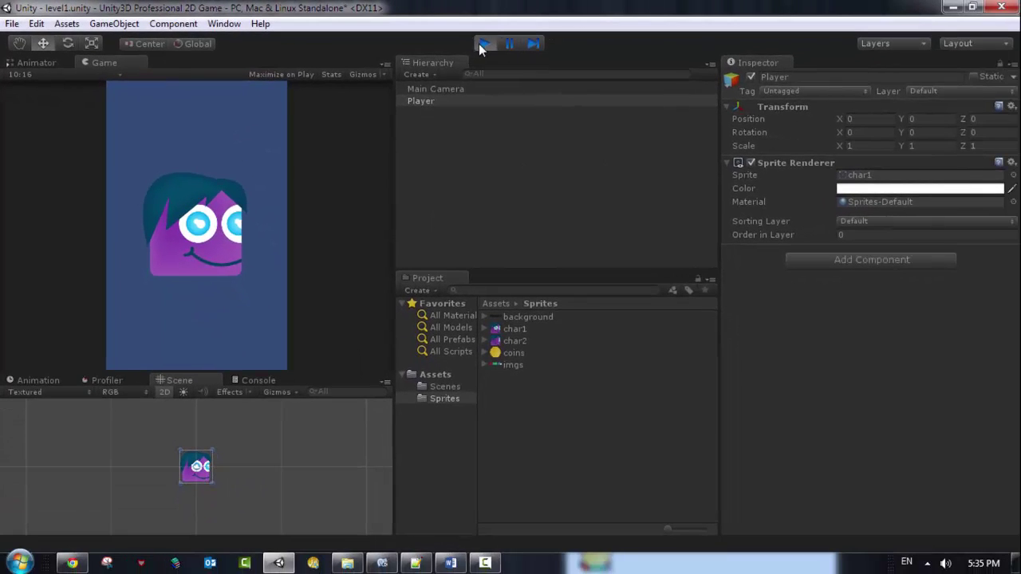
click(480, 44)
Create a folder named Anim inside the project's Assets folder.
click(563, 414)
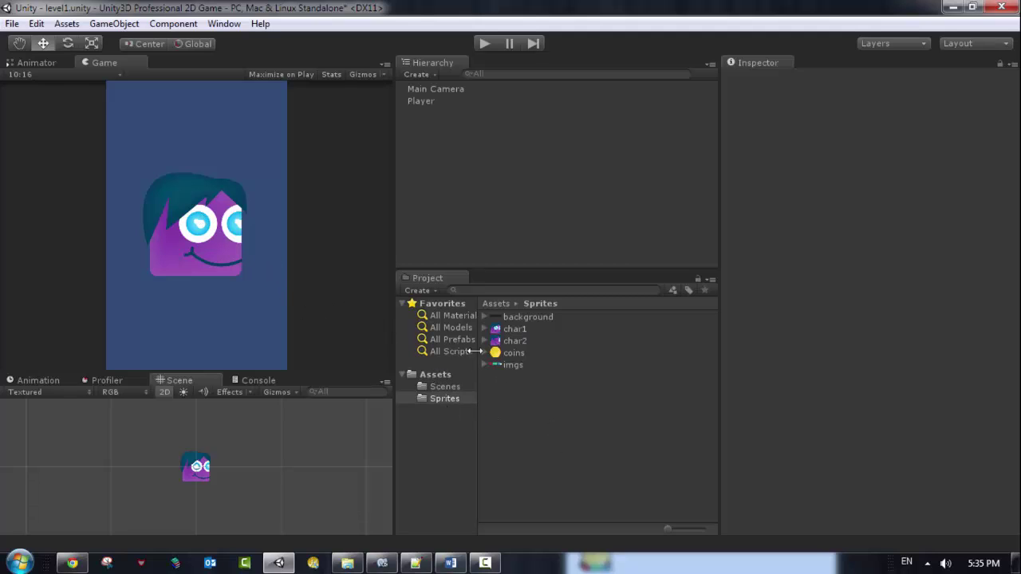
right_click(460, 371)
mouse_move(600, 159)
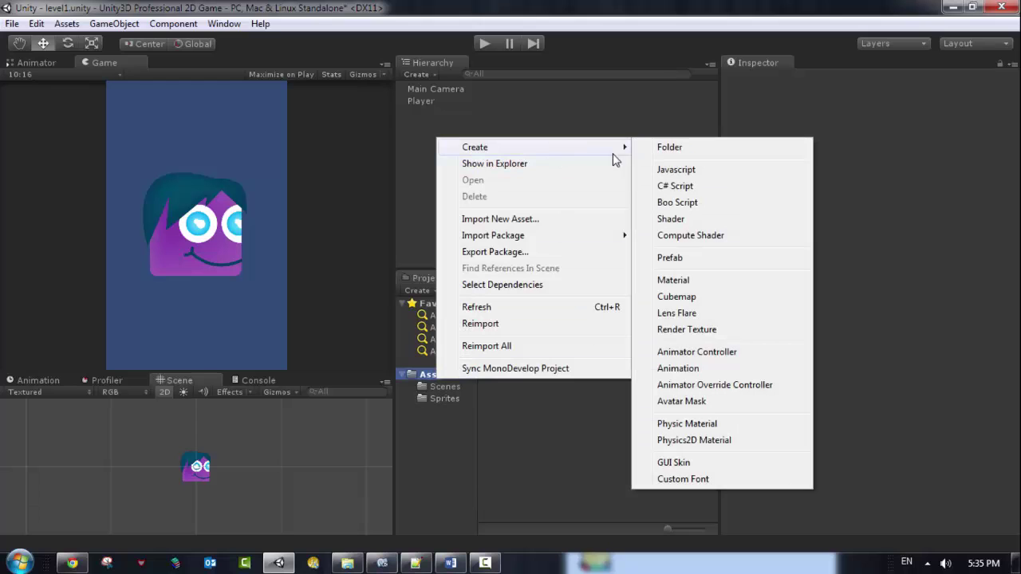
click(670, 149)
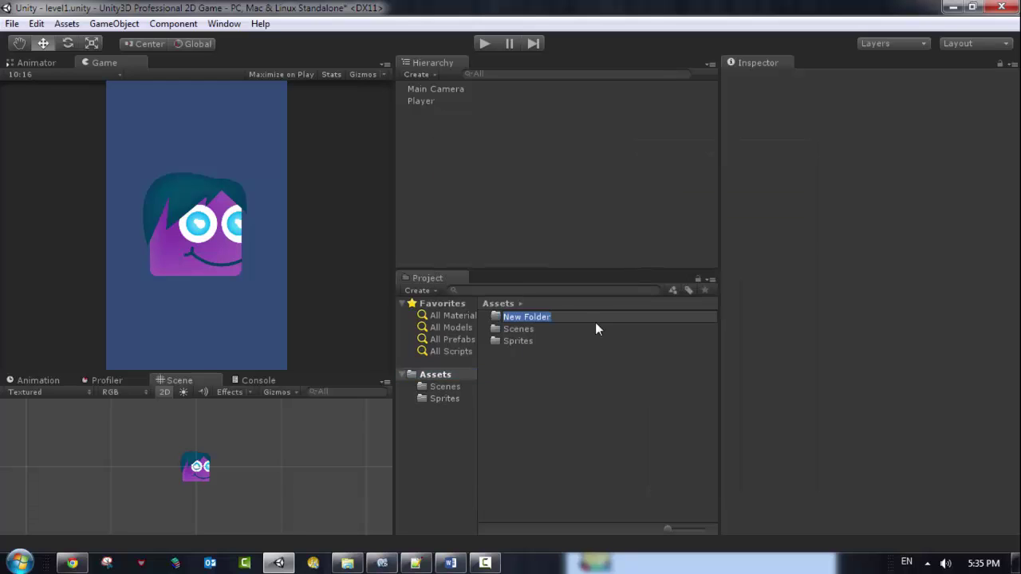
text(Anim)
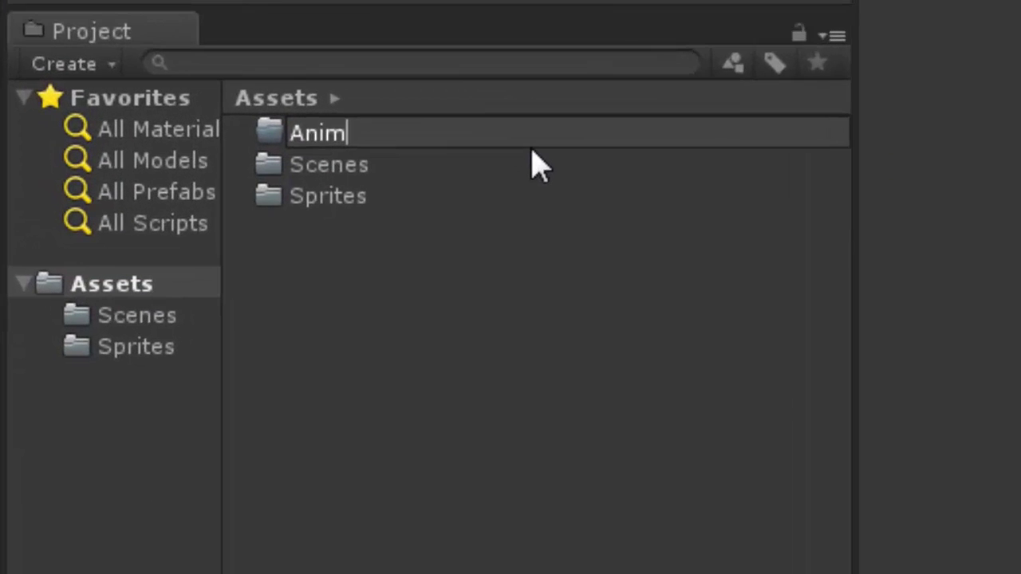
key(Return)
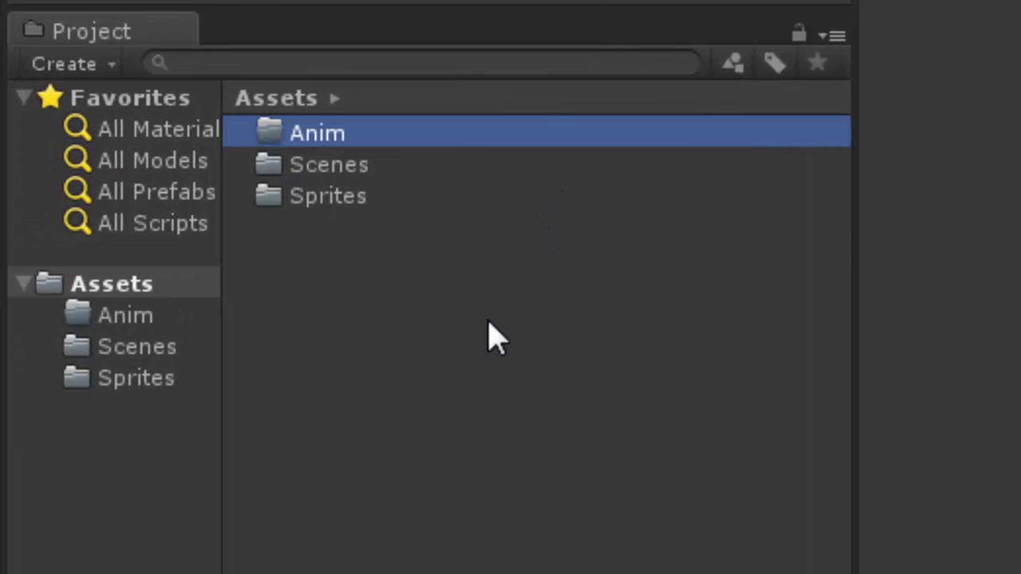
click(391, 359)
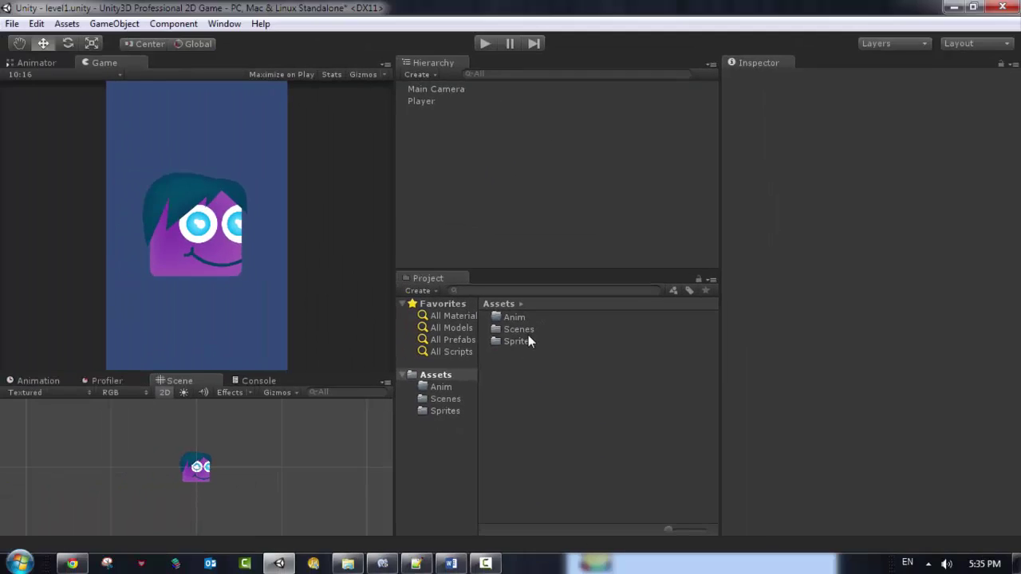
Open the Sprites folder in the project and select the char1 sprite.
double_click(517, 342)
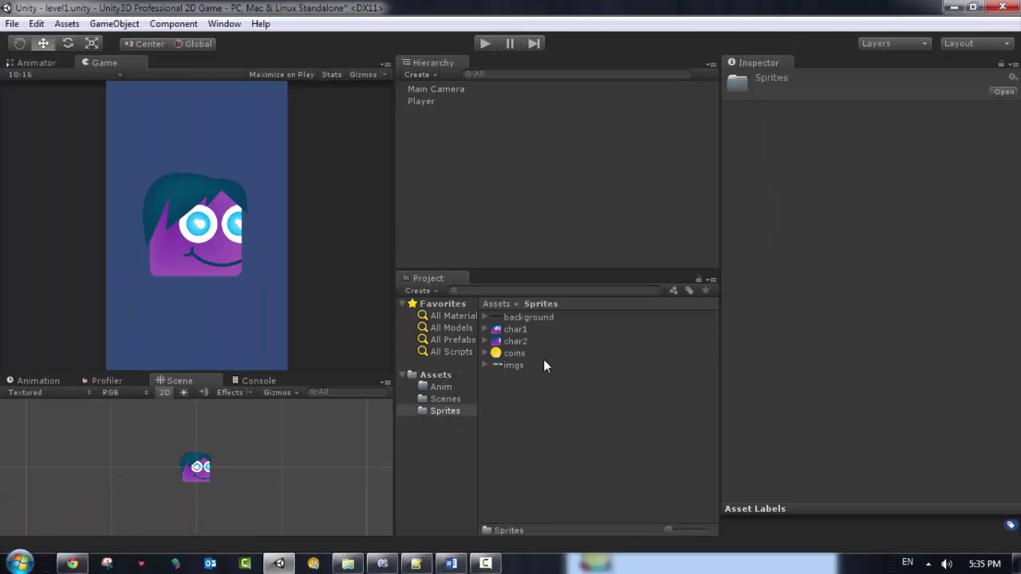
click(514, 333)
shift+click(519, 343)
click(504, 331)
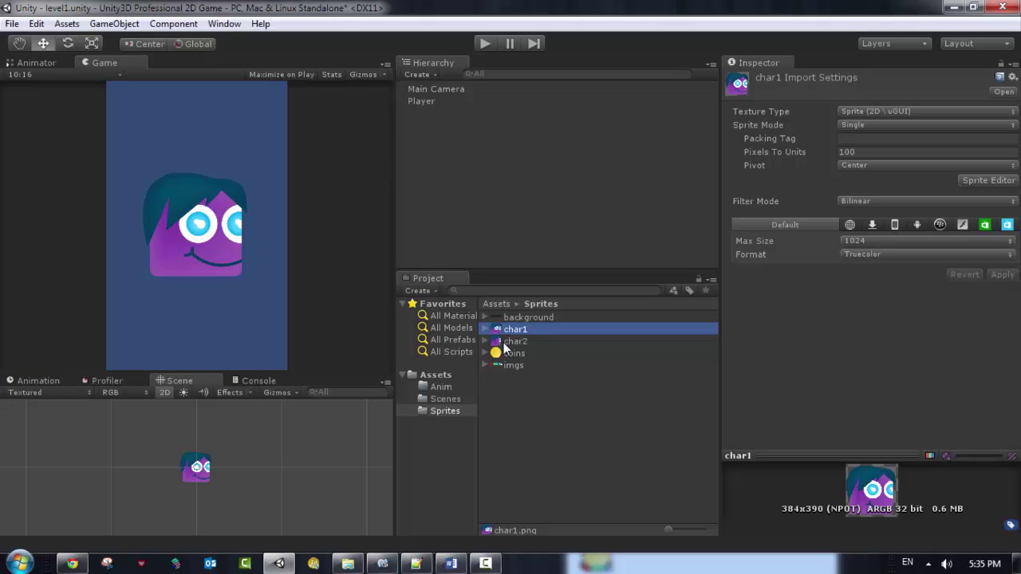
Switch to Windows Explorer, compare char1.png and char2.png in Windows Photo Viewer, and return to Unity.
click(348, 563)
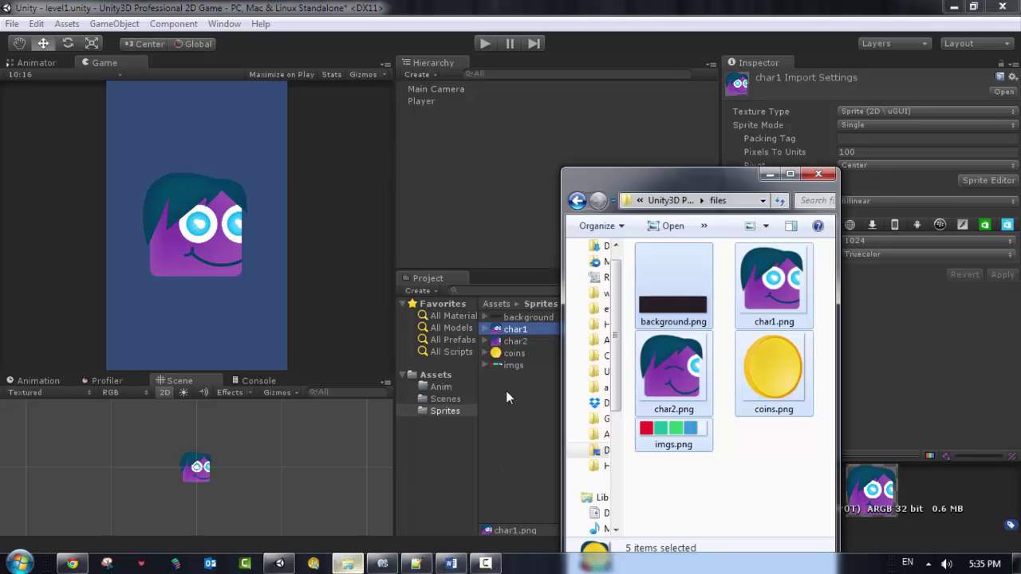
double_click(746, 288)
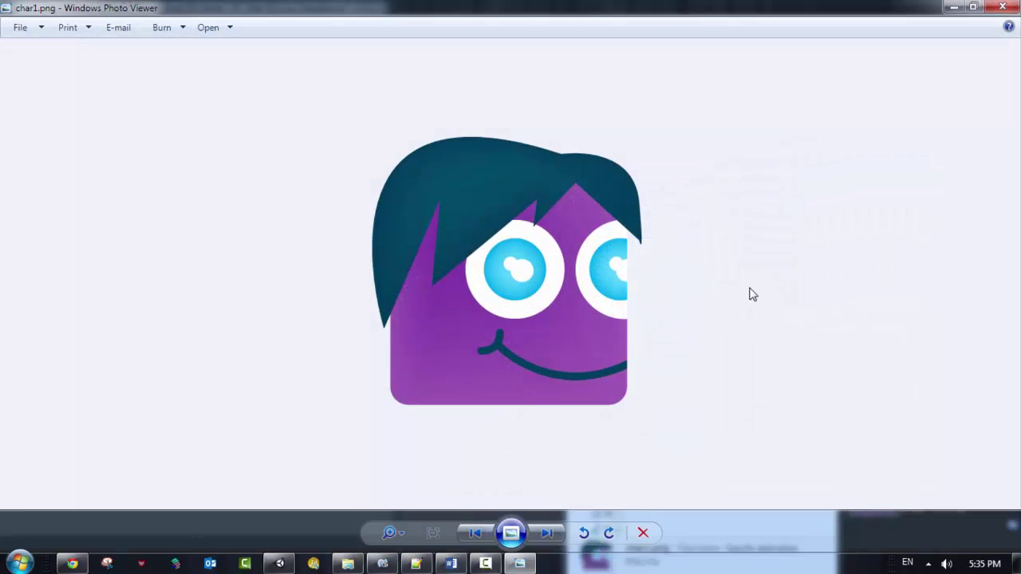
key(Right)
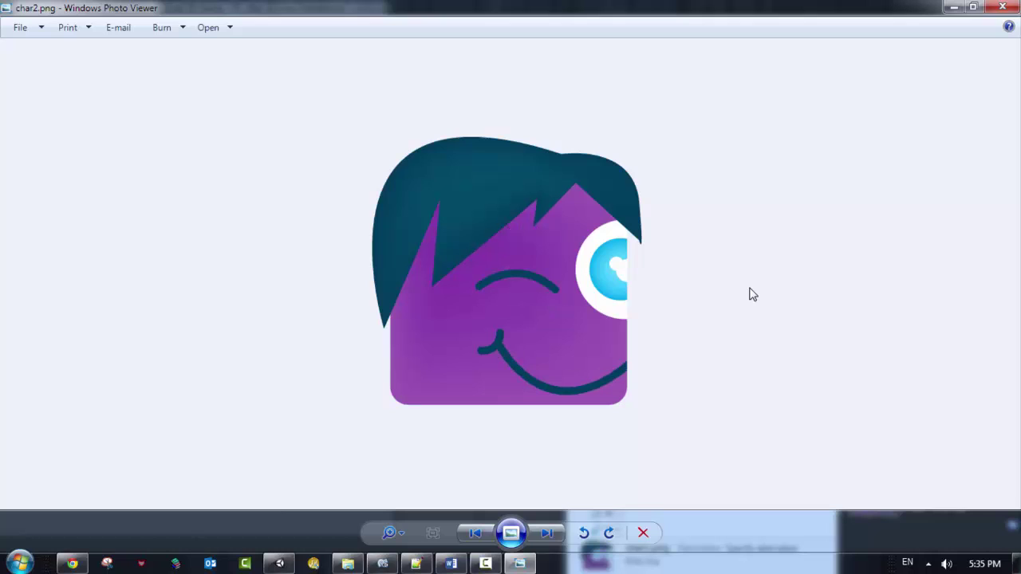
key(Left)
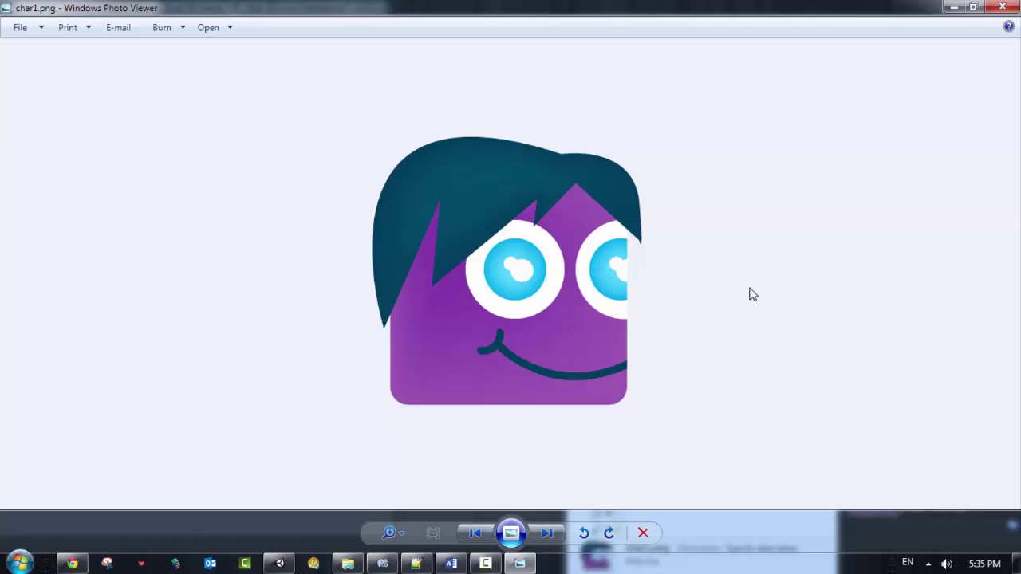
key(Right)
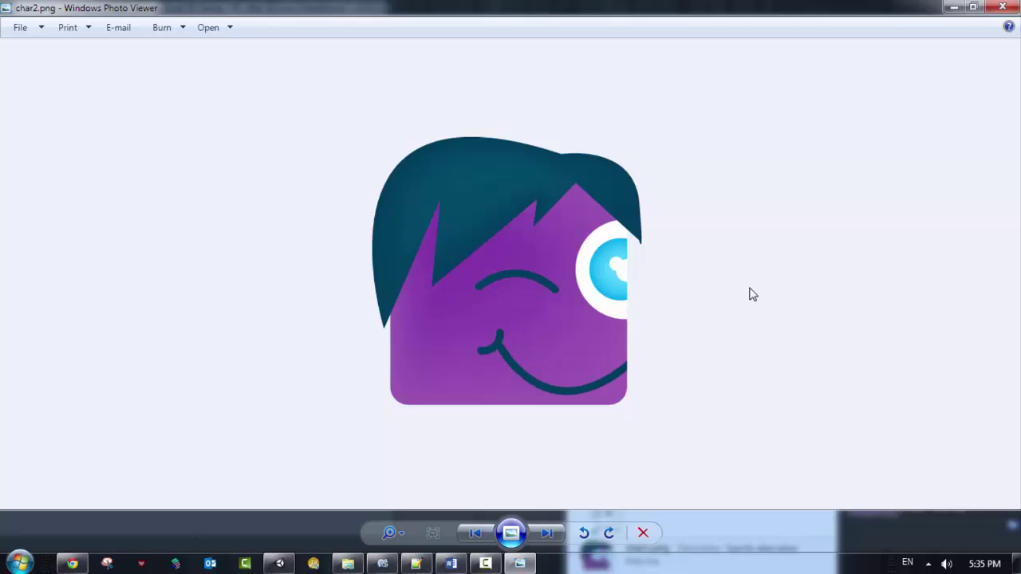
key(Left)
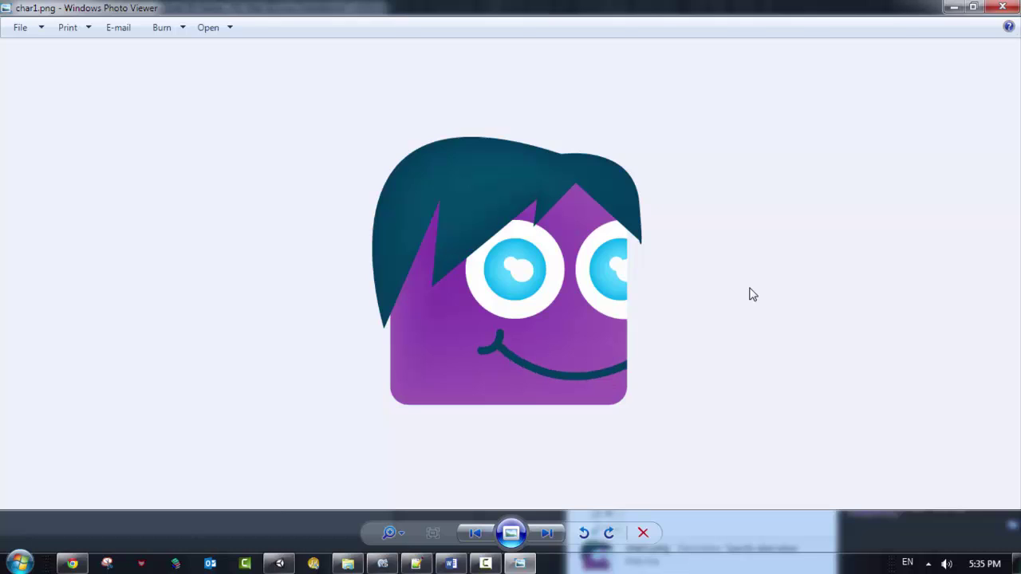
key(Right)
key(Left)
click(1008, 6)
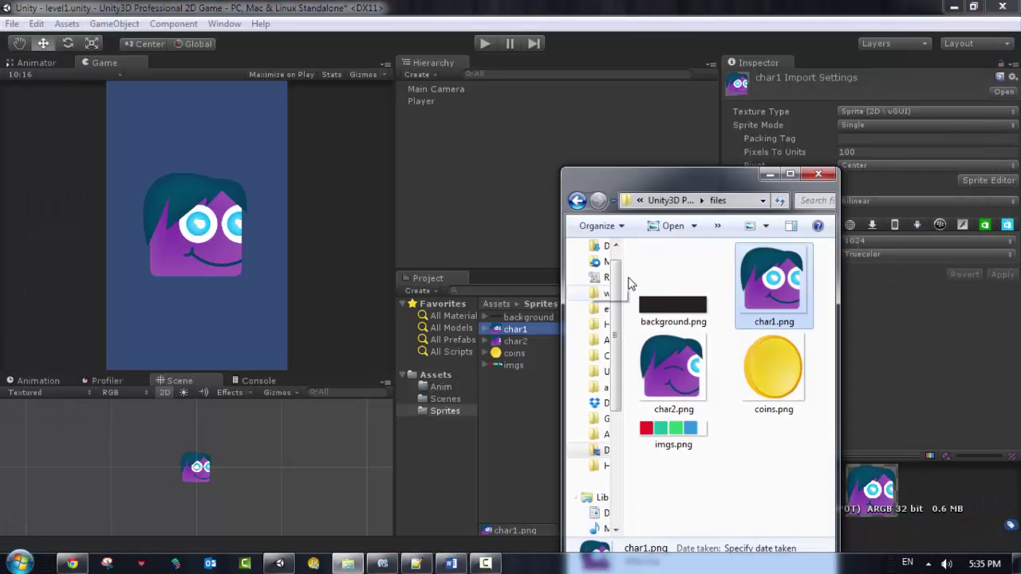
click(771, 174)
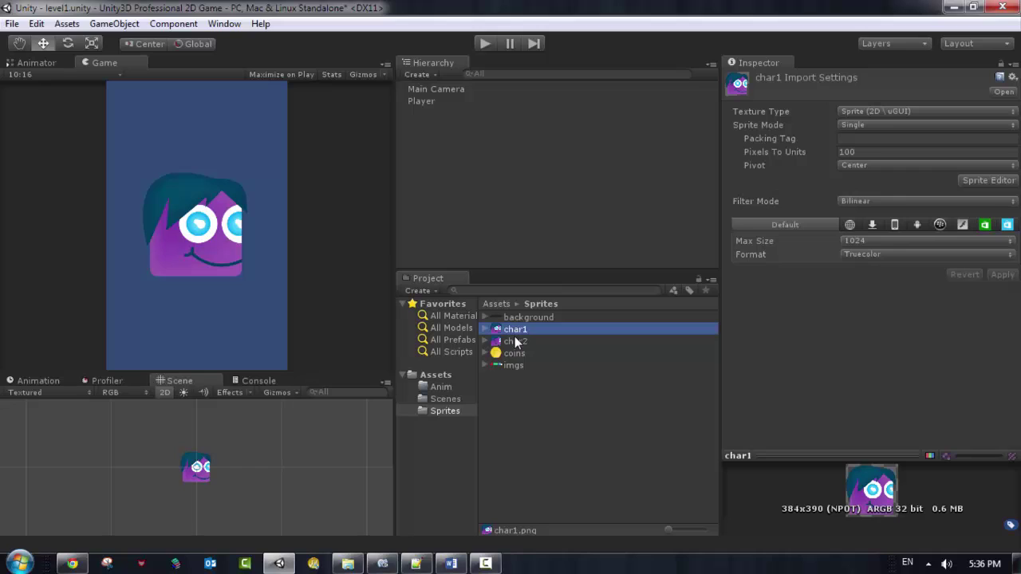
Create an animation on the Player object from the char1 and char2 sprites, saving it as PlayerAnimation.anim in the Anim folder.
shift+click(516, 341)
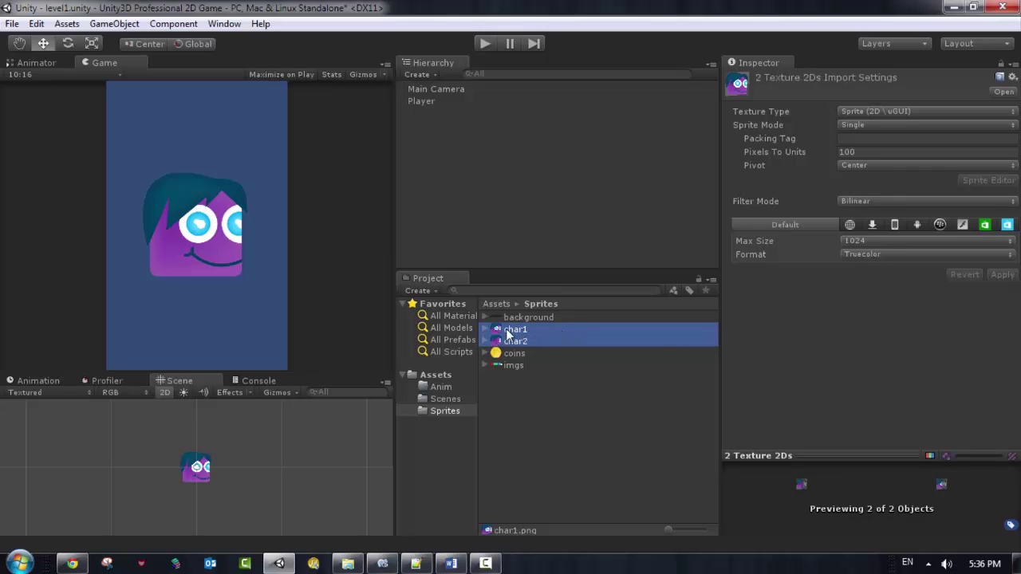
drag(497, 333, 416, 102)
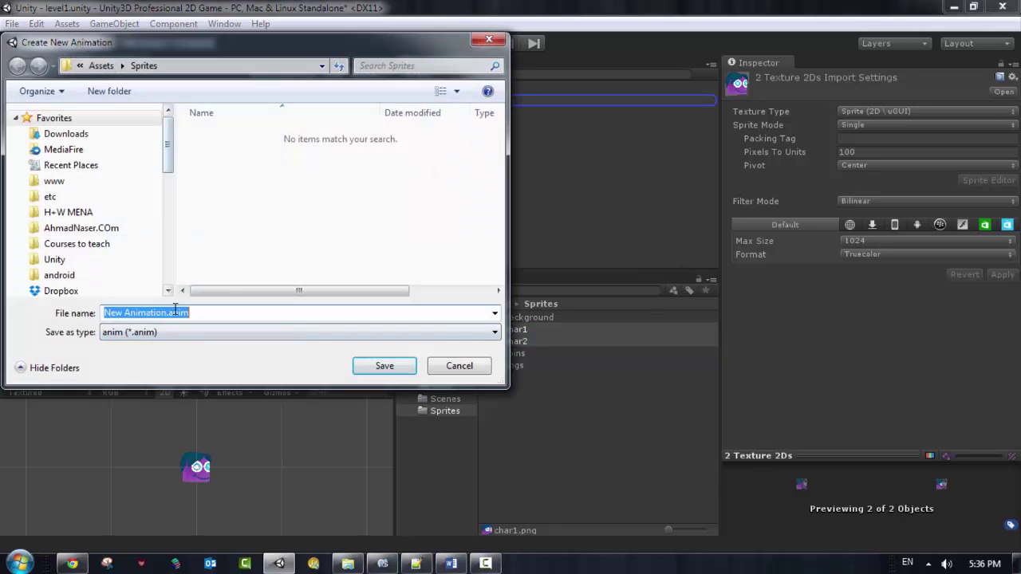
click(102, 66)
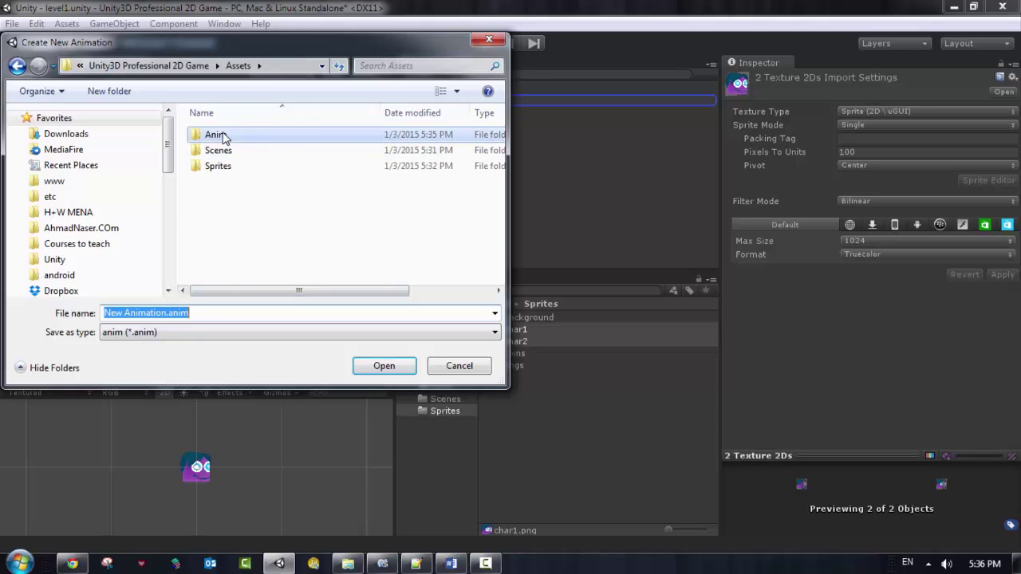
double_click(221, 136)
click(144, 313)
drag(123, 314, 60, 320)
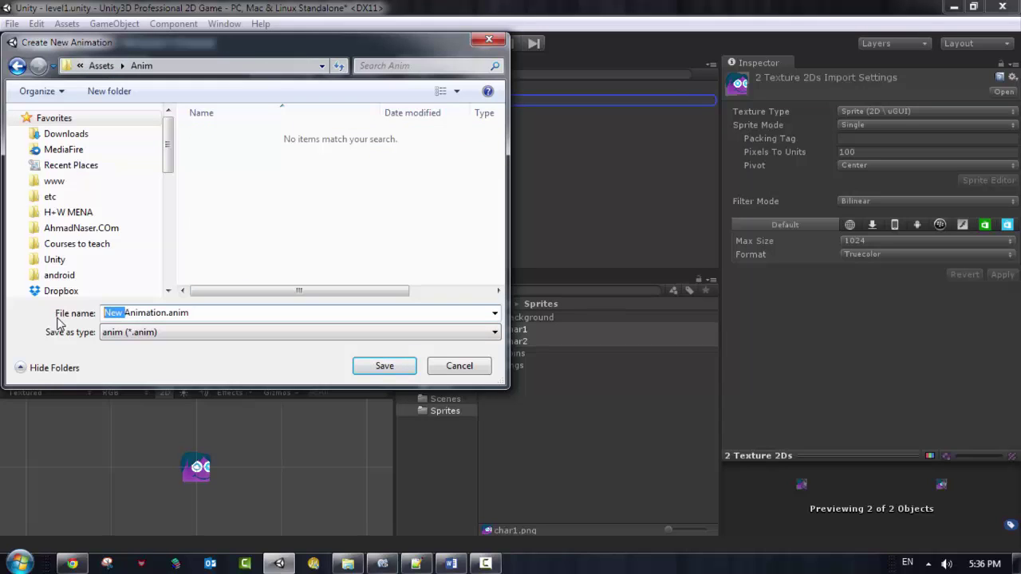
text(Player)
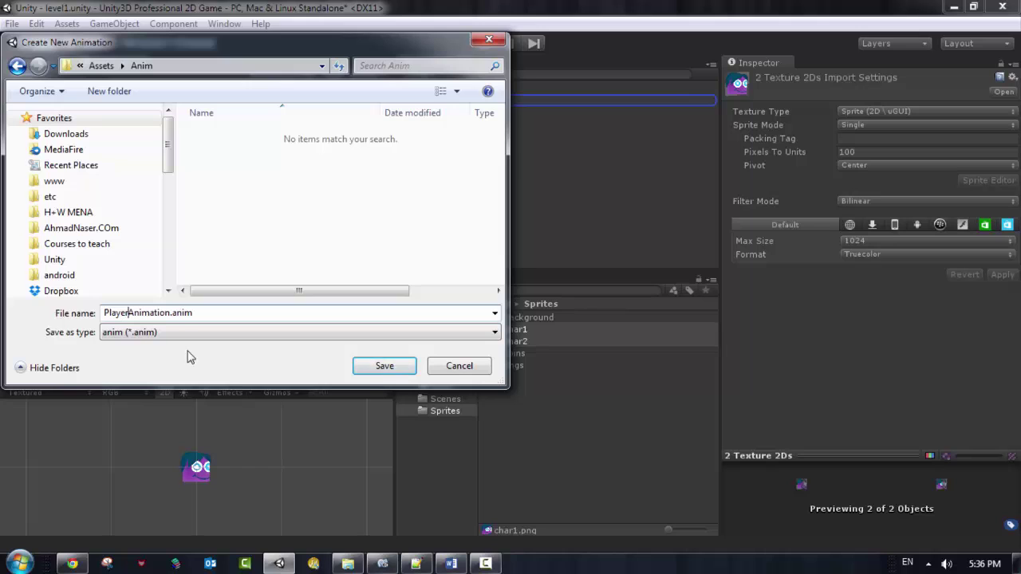
click(383, 366)
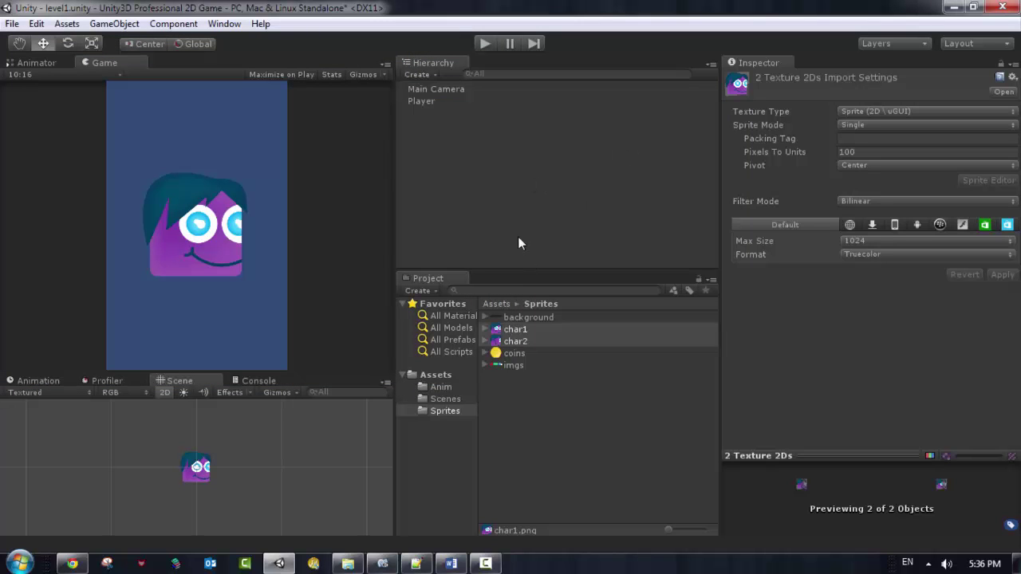
Open the Anim folder and inspect the PlayerAnimation clip and the Player controller's PlayerAnimation state in the Animator.
click(433, 385)
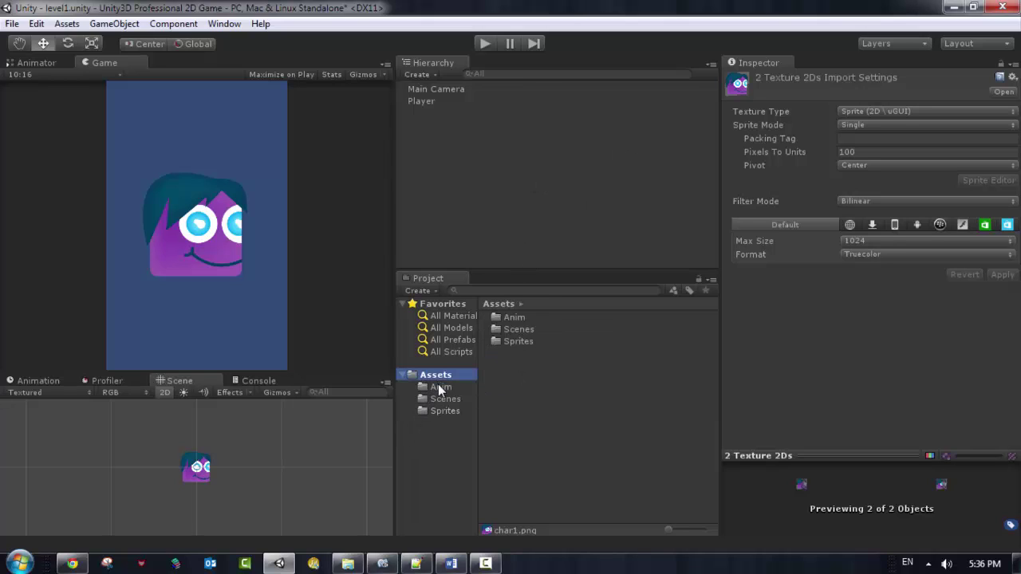
click(517, 318)
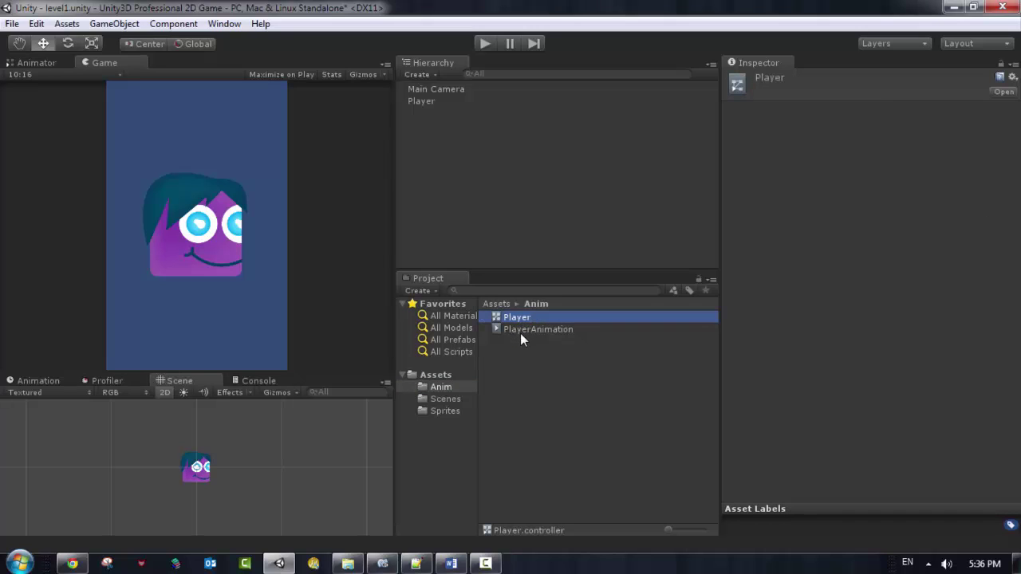
click(526, 329)
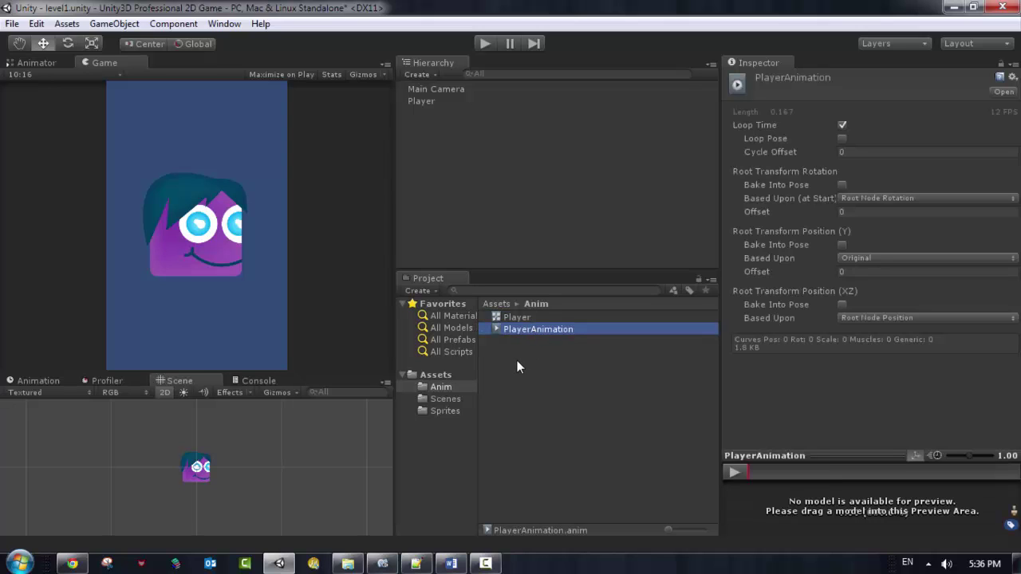
double_click(510, 317)
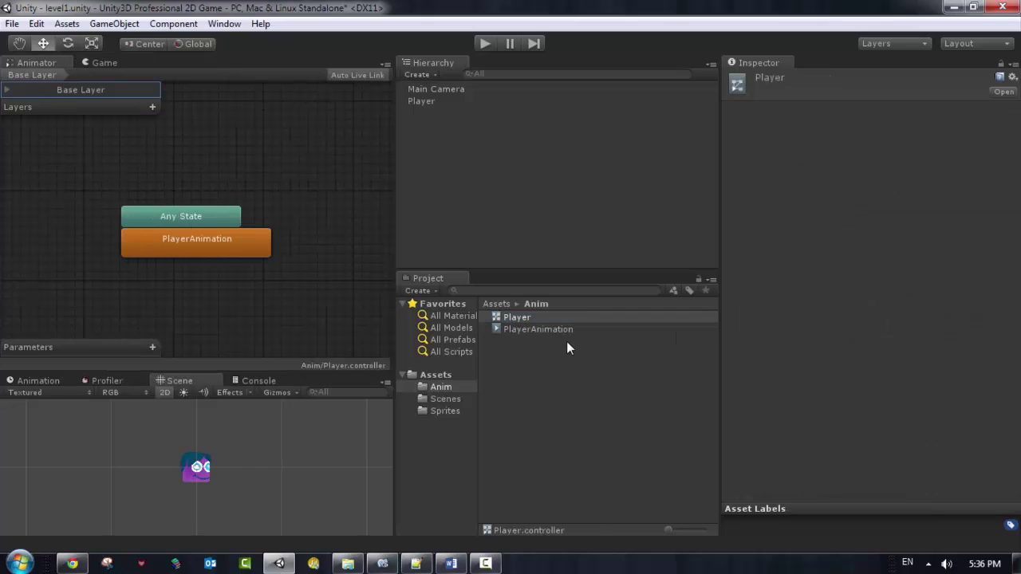
click(211, 253)
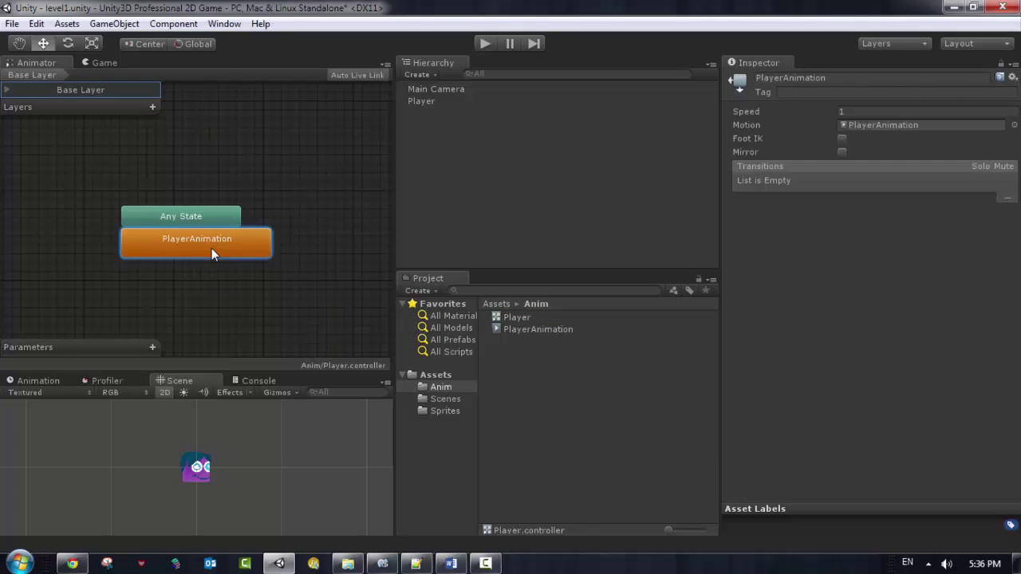
click(531, 330)
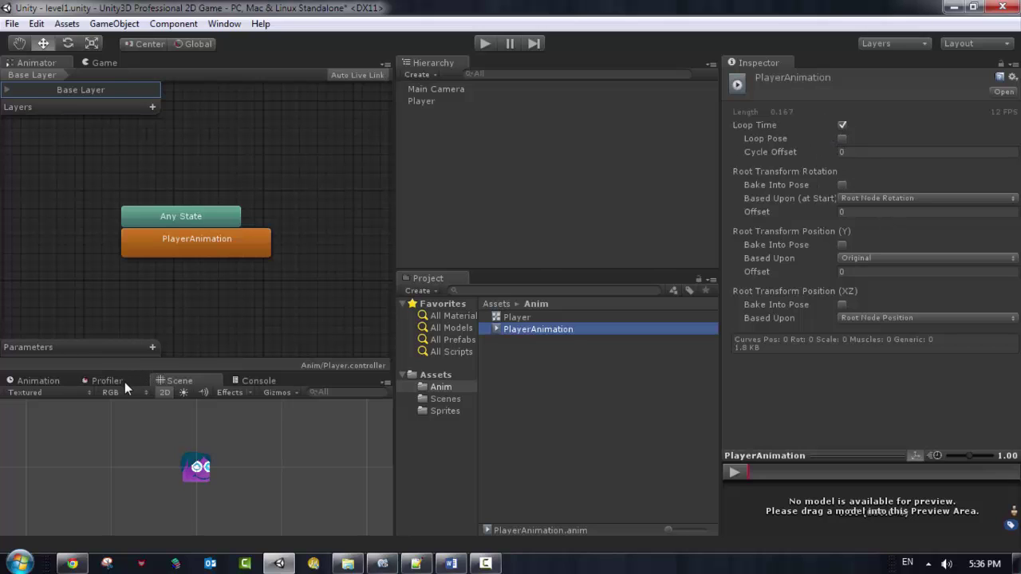
Run the game in the Game view to check the character's blinking animation, and stop it.
click(100, 63)
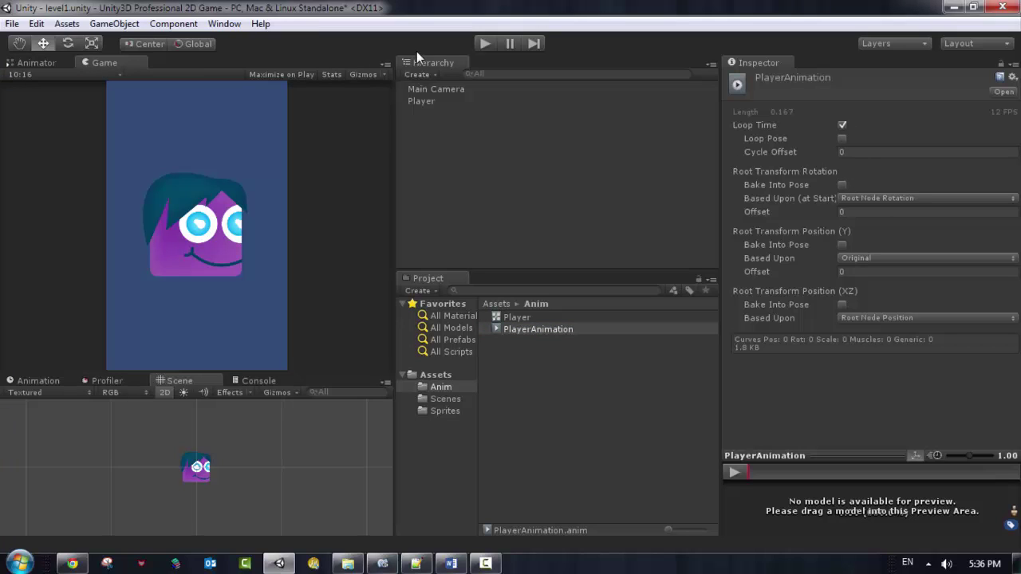
click(483, 45)
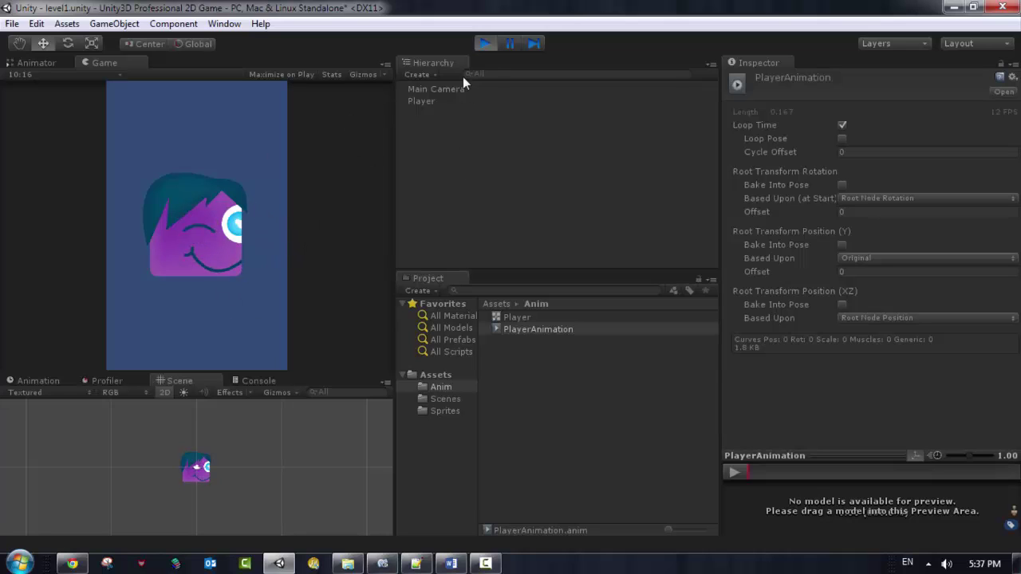
click(485, 44)
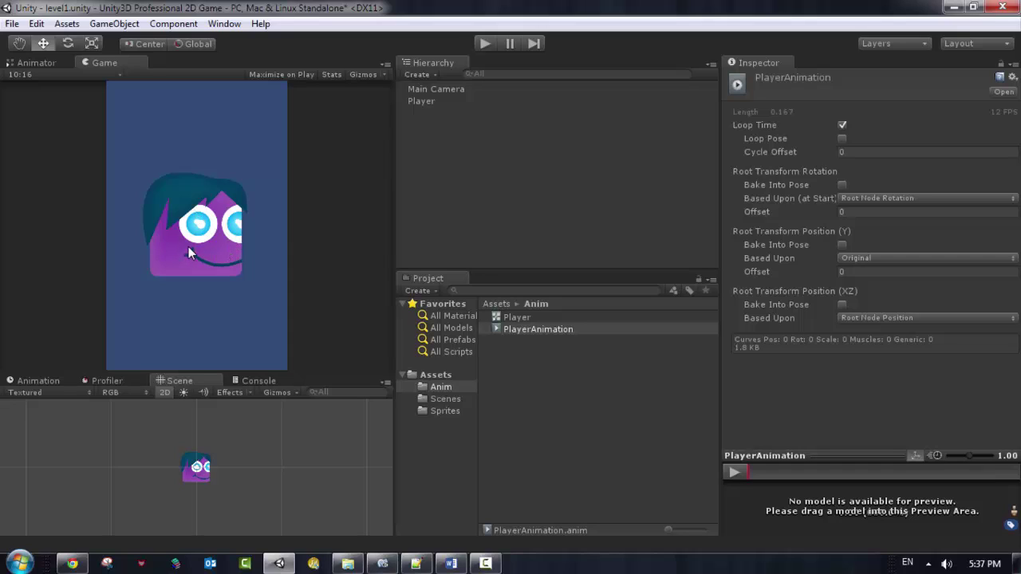
Select the PlayerAnimation clip in the Anim folder and open the Animation window.
click(520, 332)
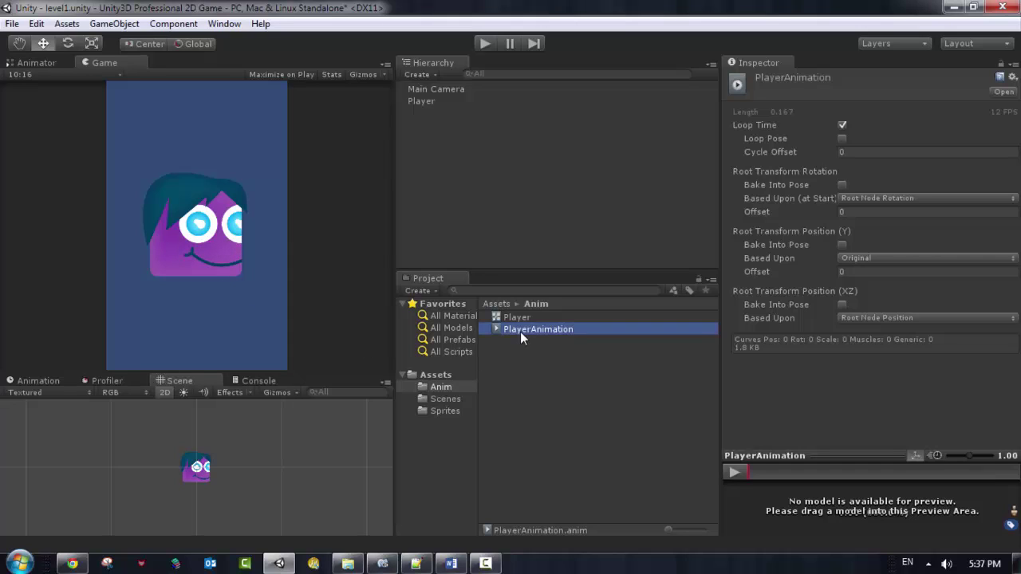
click(520, 332)
key(Return)
click(35, 381)
scroll(304, 453, down, 3)
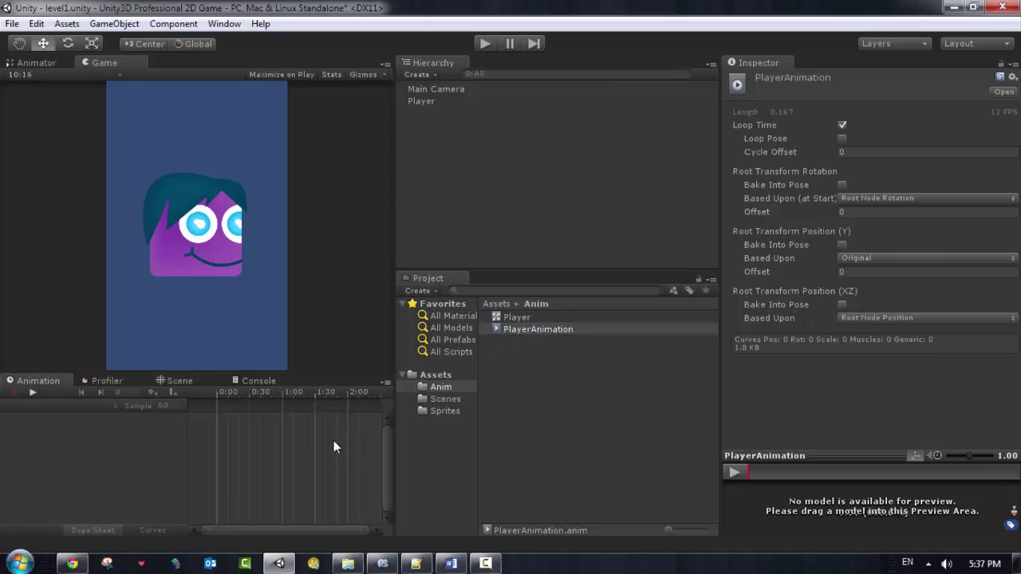
scroll(254, 424, down, 1)
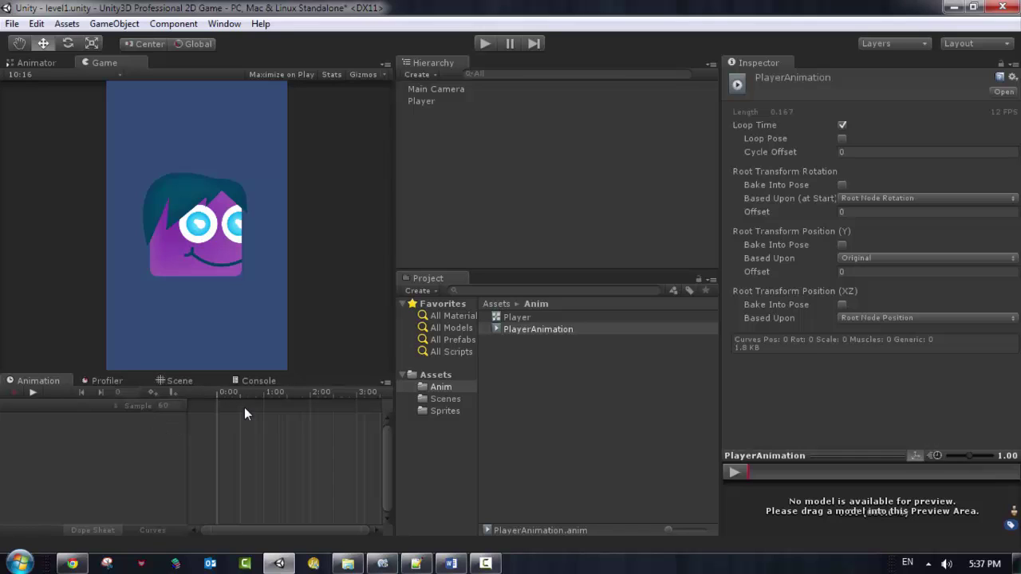
Open the Player controller in the Animator and select the Player object in the scene to load PlayerAnimation's keyframes for editing.
click(515, 327)
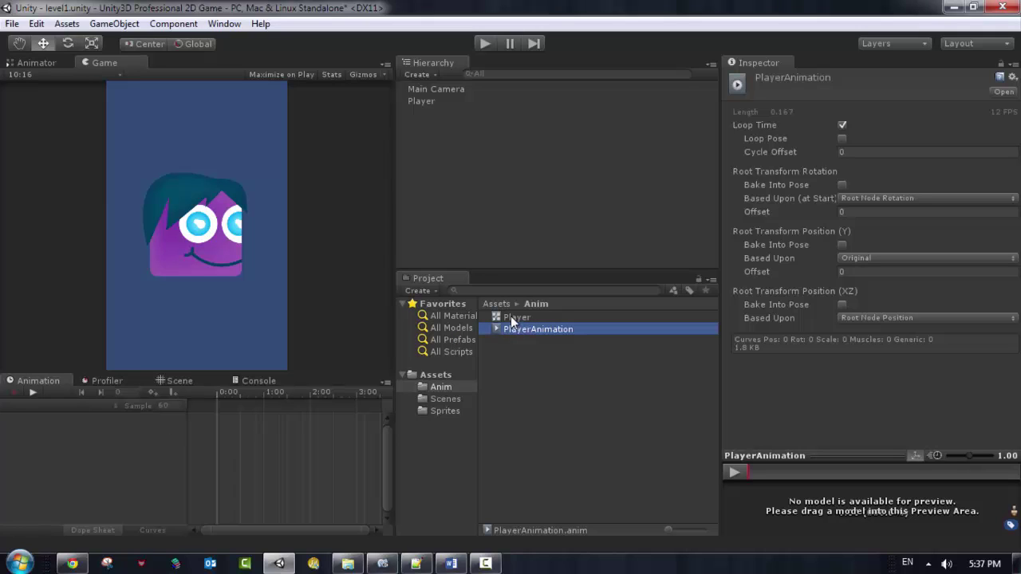
double_click(515, 317)
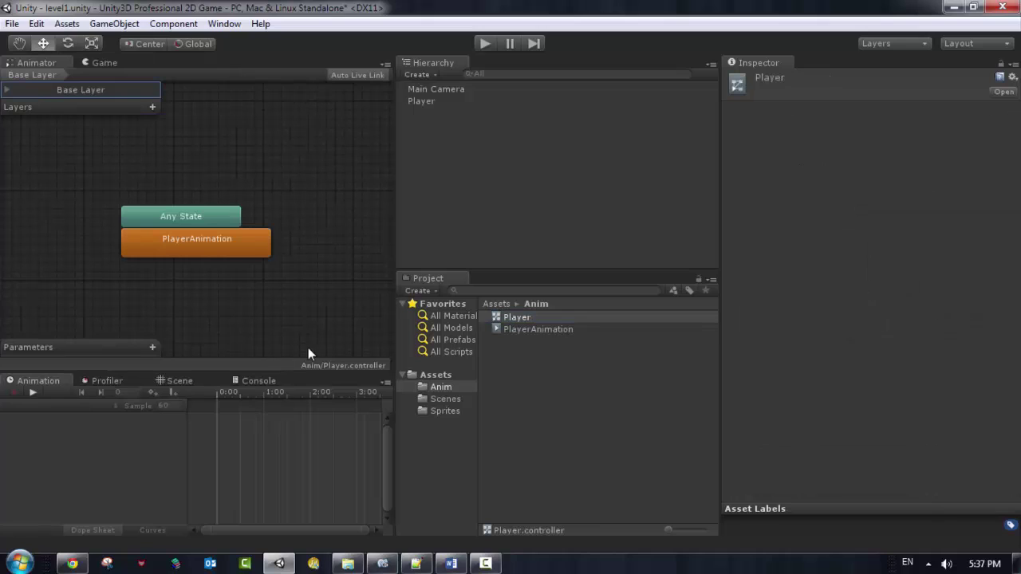
click(527, 330)
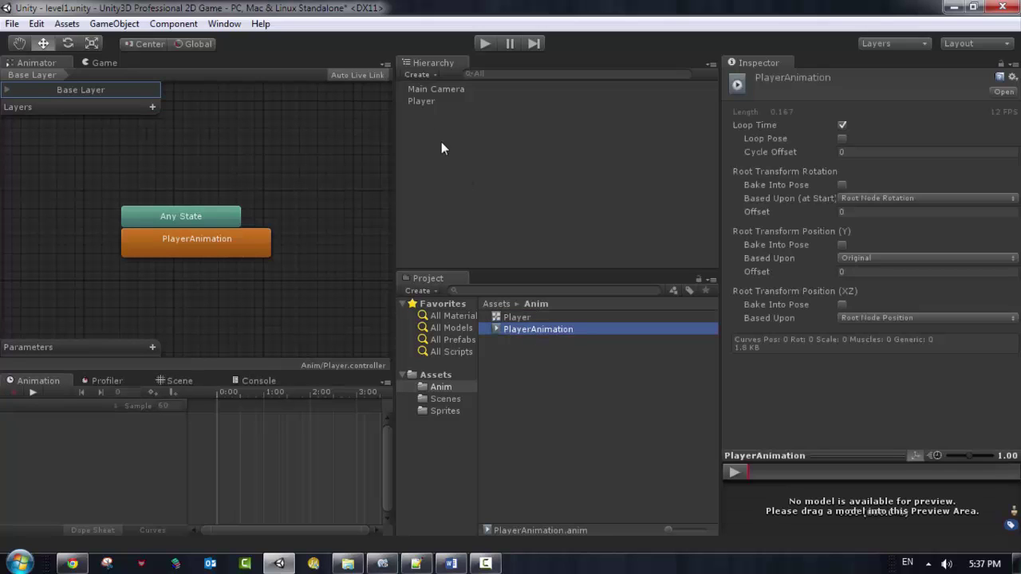
click(421, 101)
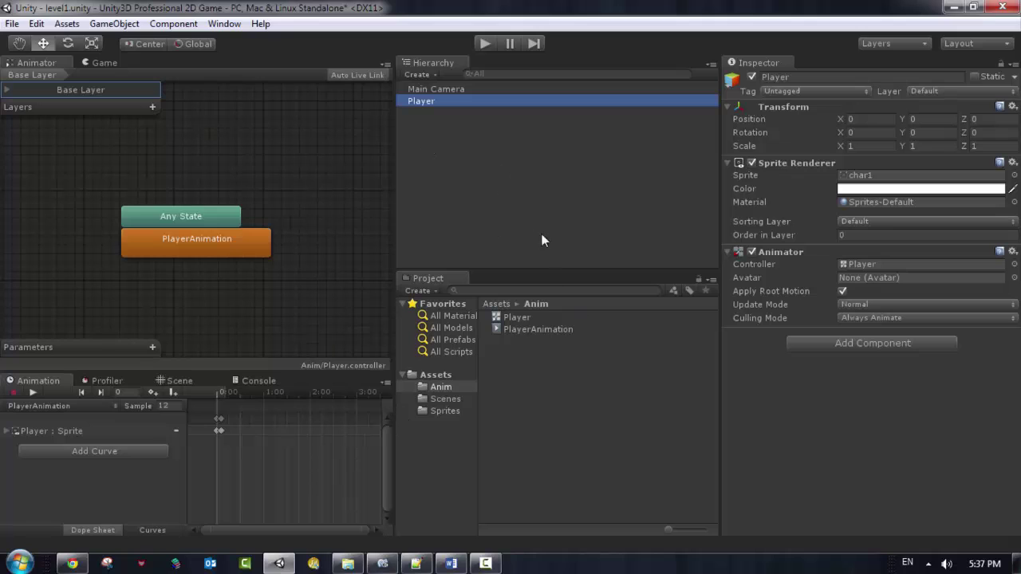
click(547, 330)
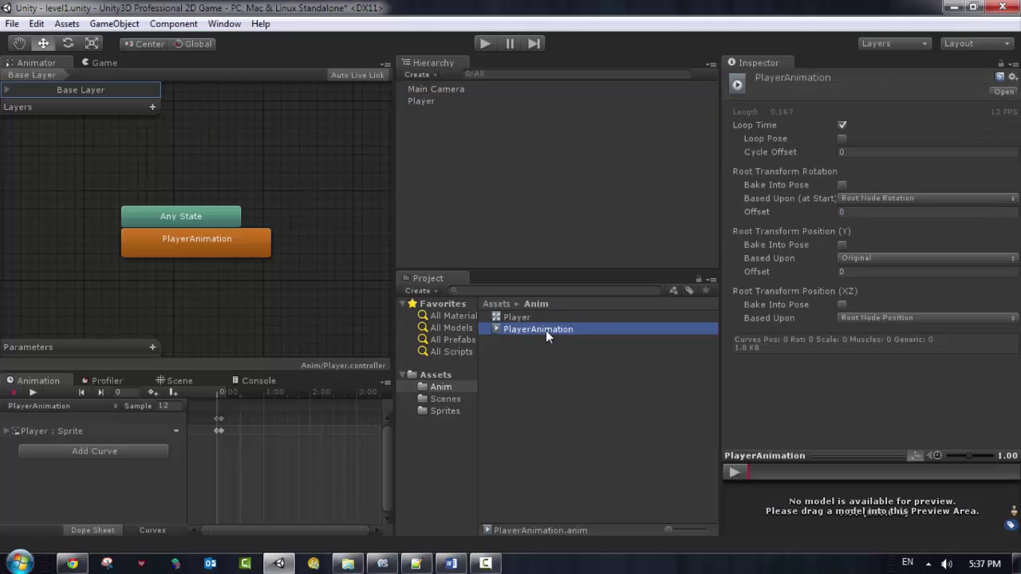
click(422, 100)
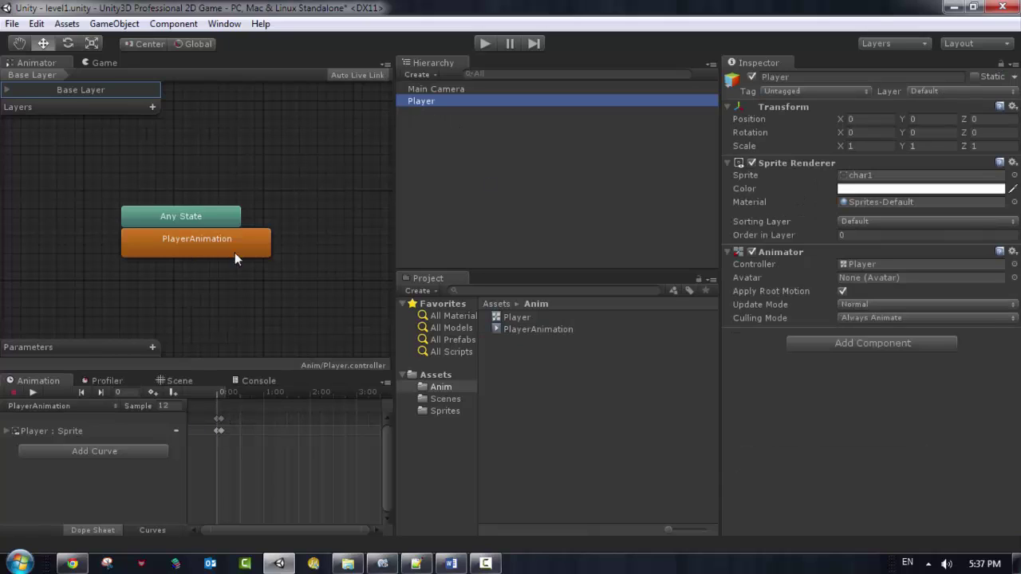
Move PlayerAnimation's char2 keyframe to 3:00 and expand the Player sprite track to show its sprite thumbnails.
click(220, 432)
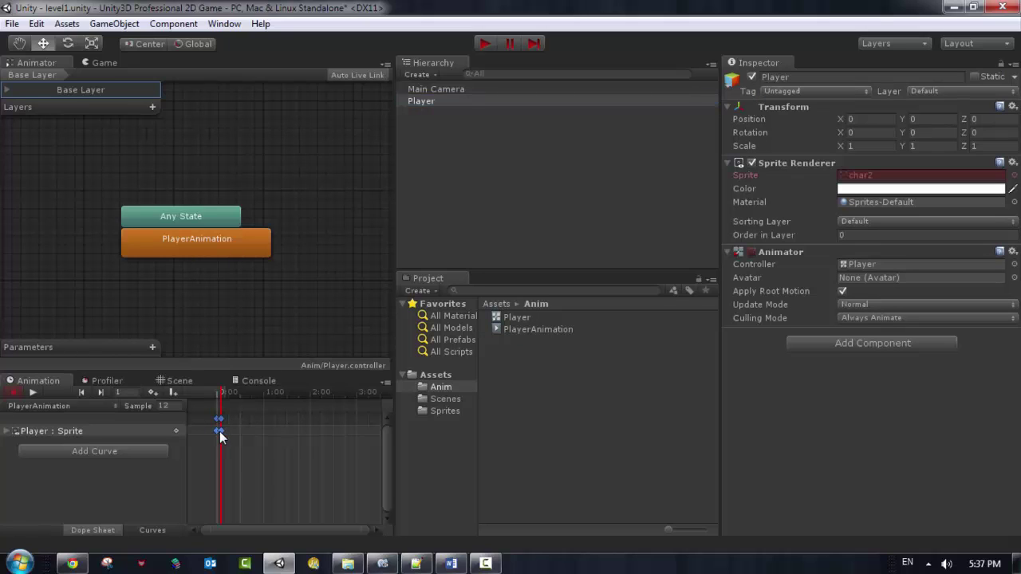
click(217, 432)
drag(222, 432, 369, 427)
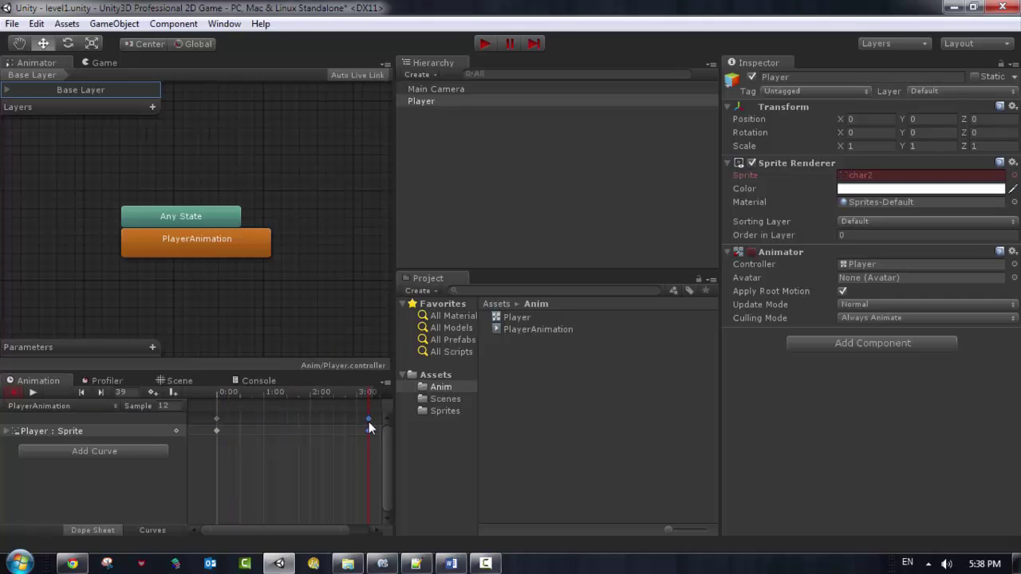
scroll(376, 444, down, 4)
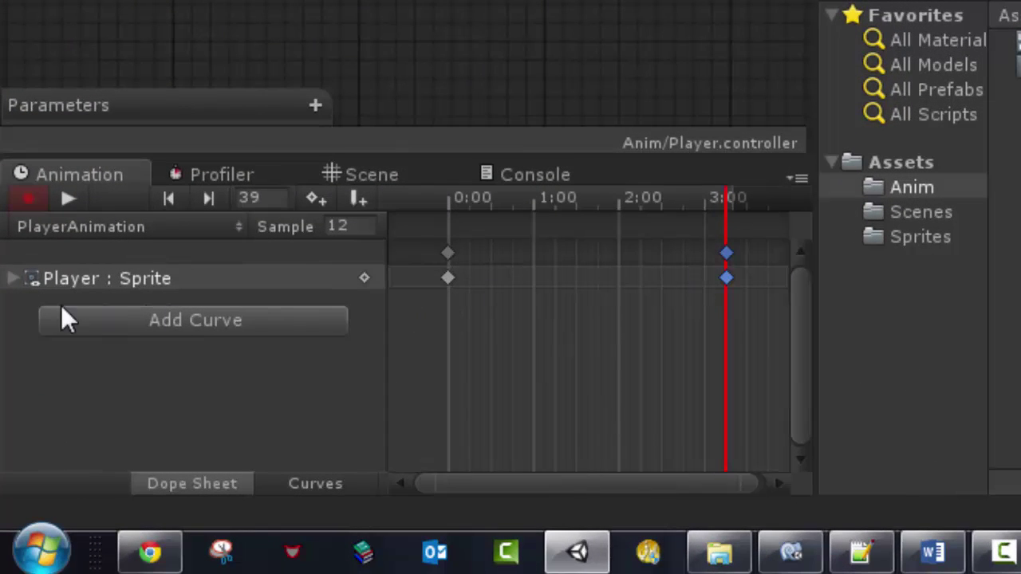
click(14, 279)
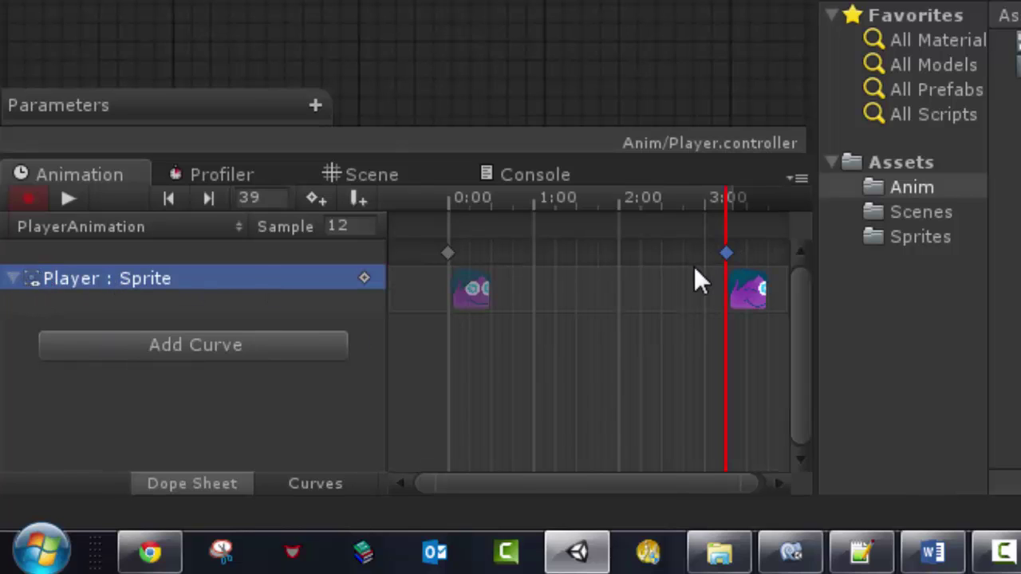
drag(725, 253, 699, 292)
click(452, 207)
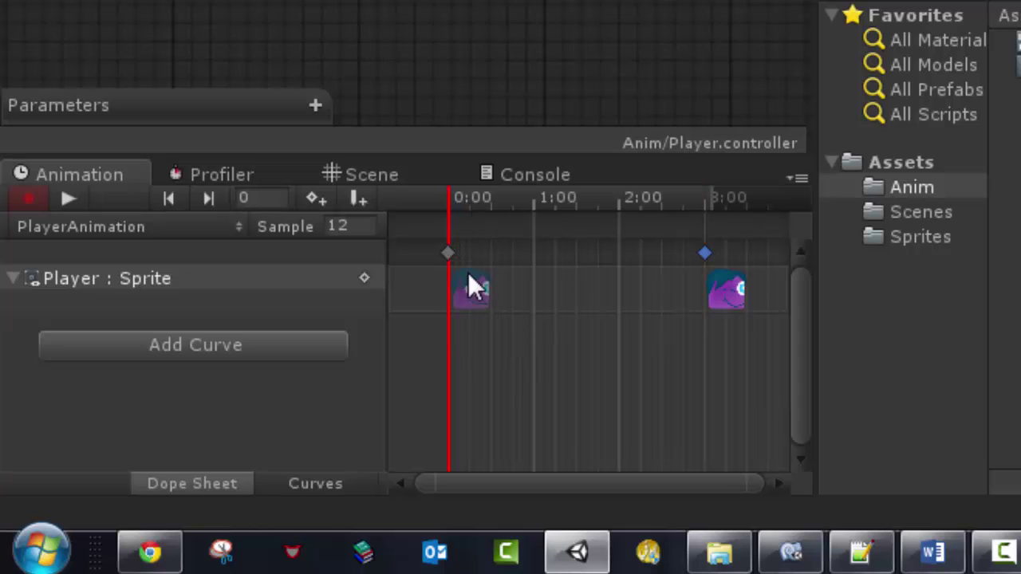
click(711, 197)
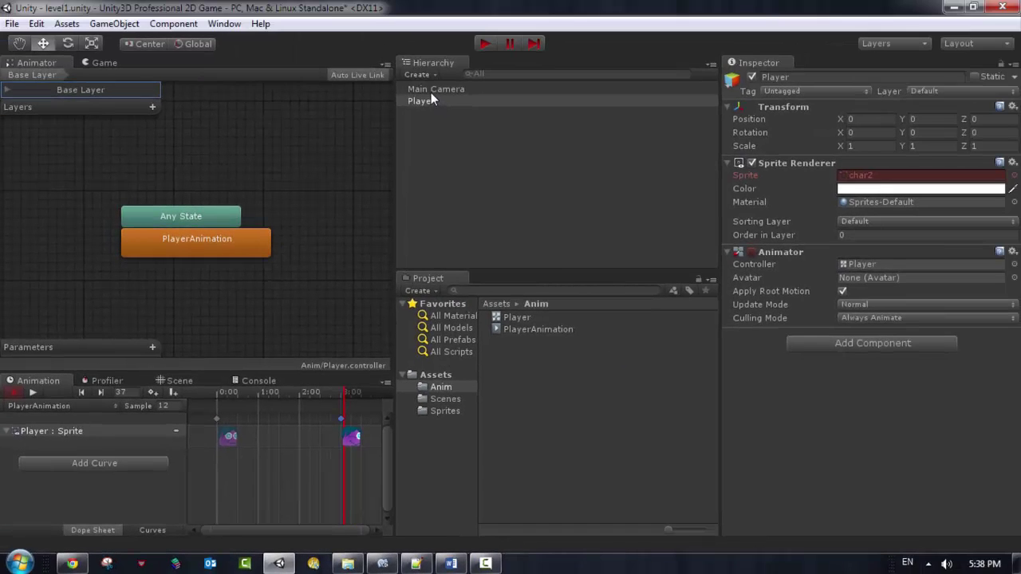
Preview PlayerAnimation's playback in the Scene and Game views, stop it, and briefly run the game.
click(32, 393)
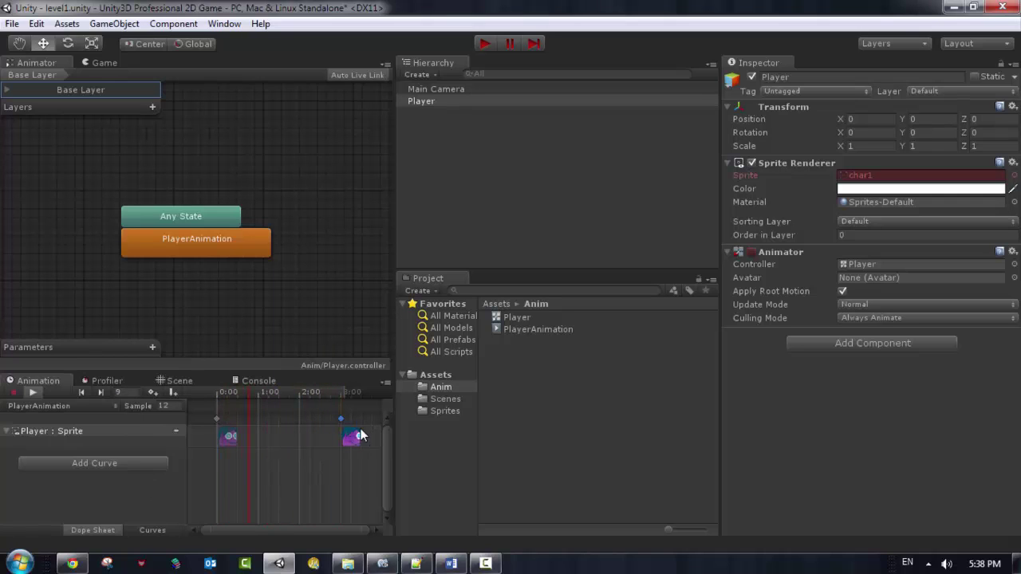
click(176, 381)
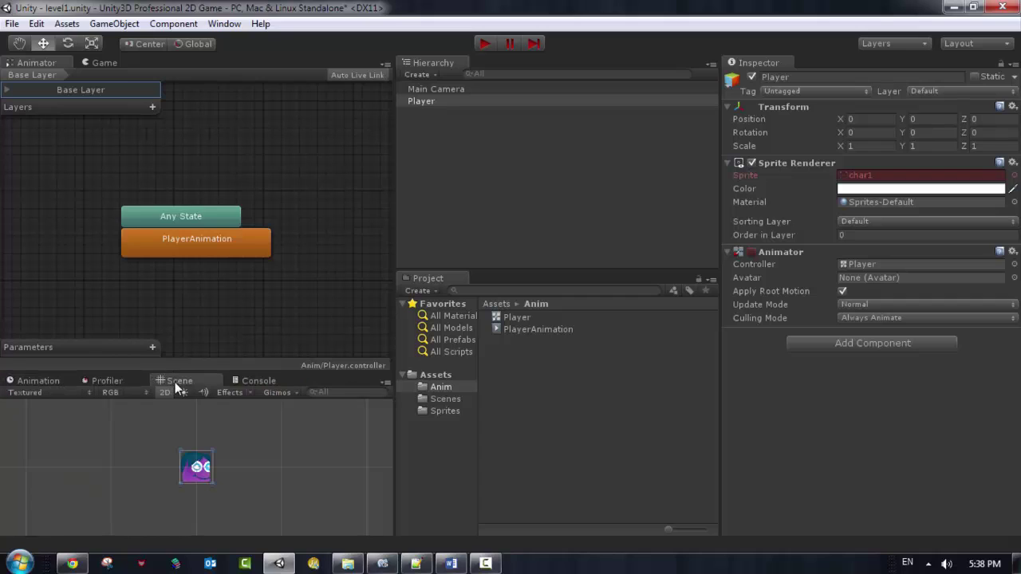
click(101, 63)
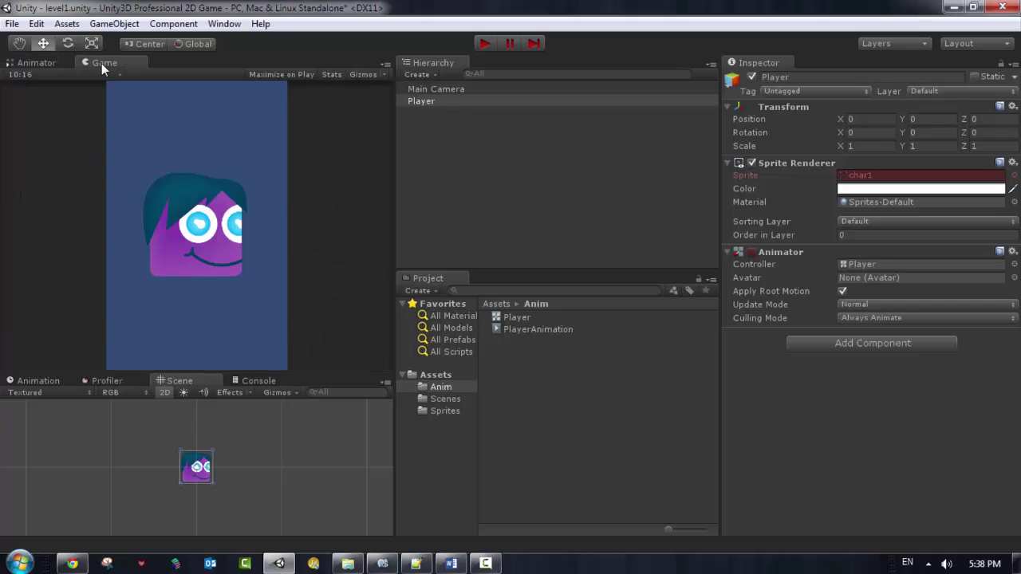
click(48, 382)
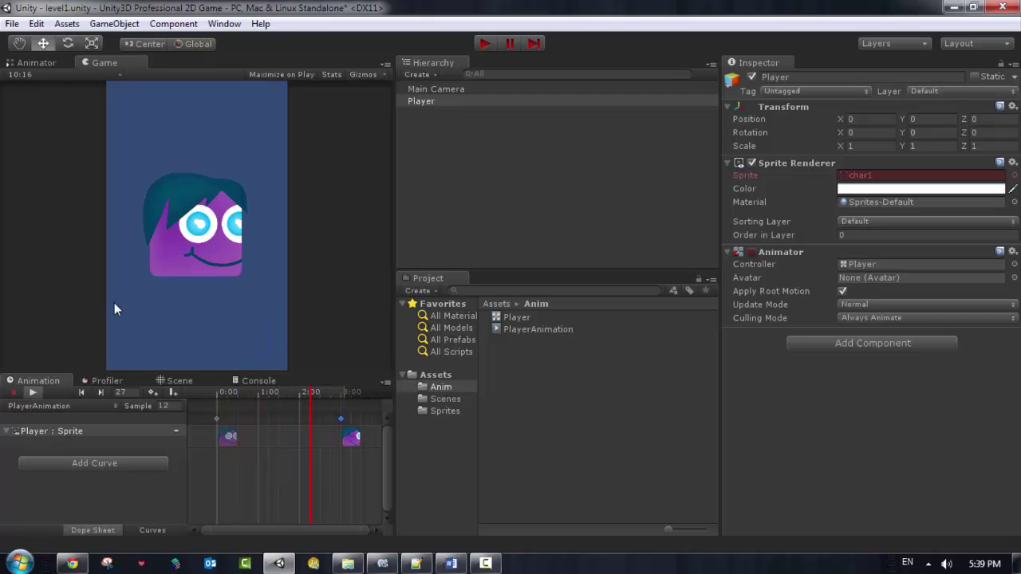
click(32, 392)
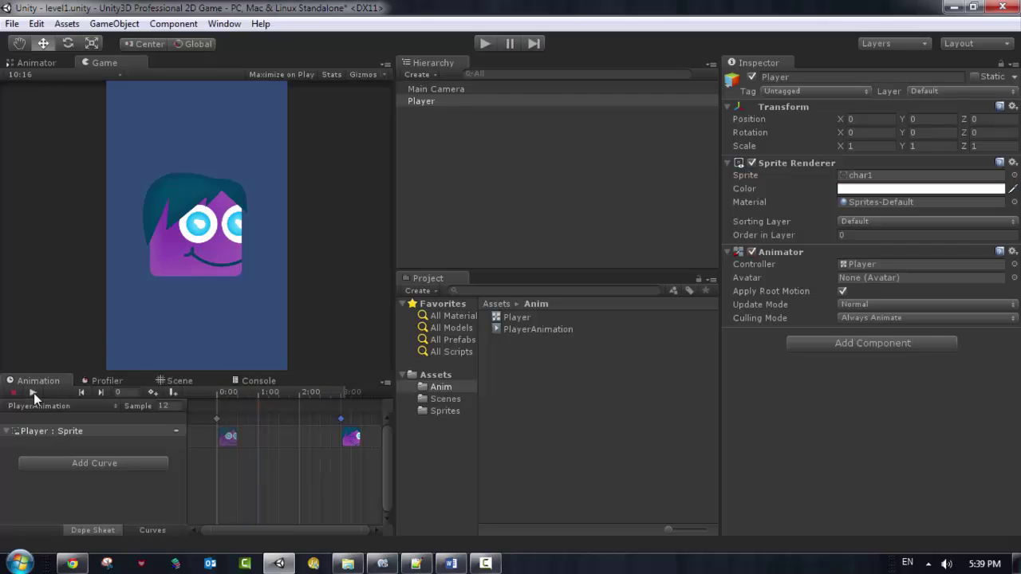
click(485, 43)
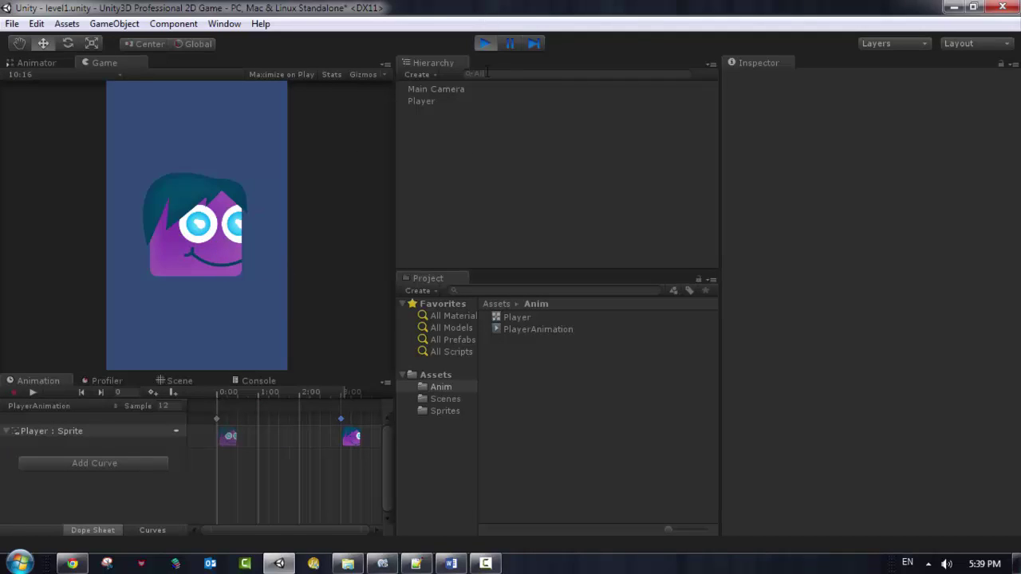
click(490, 43)
Inspect the settings of the Player object, the PlayerAnimation clip and the Player controller.
click(429, 101)
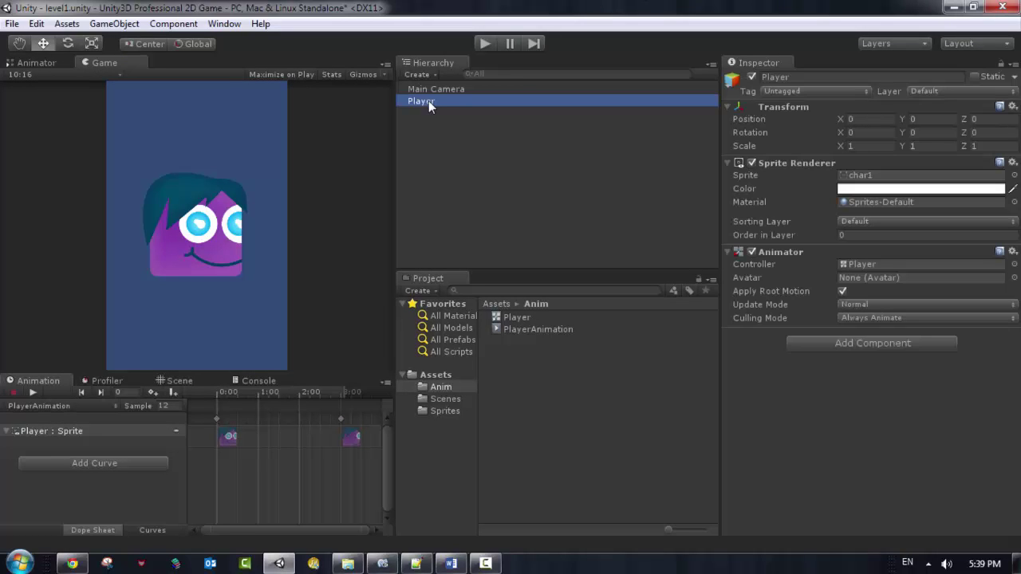
click(529, 327)
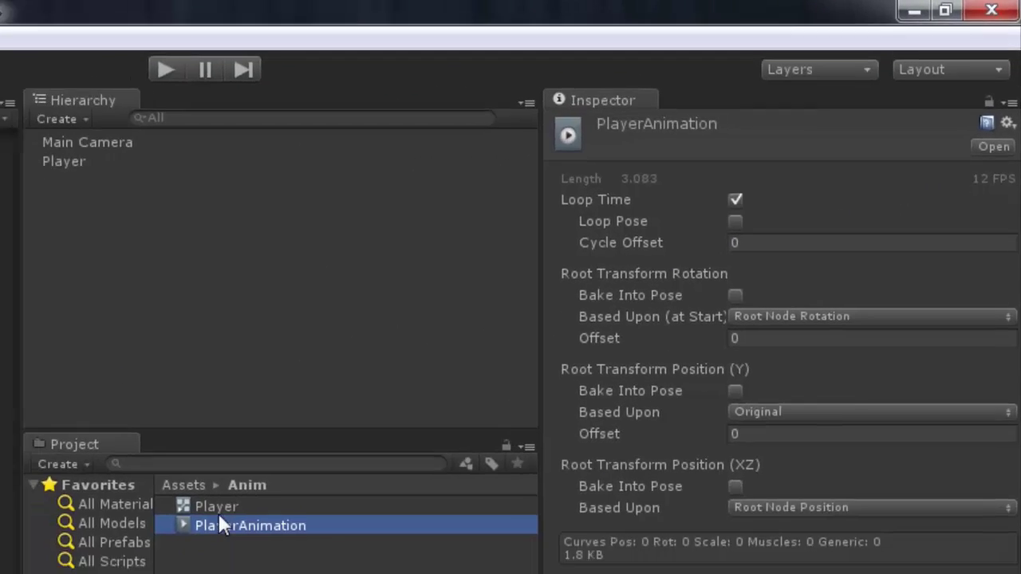
click(439, 367)
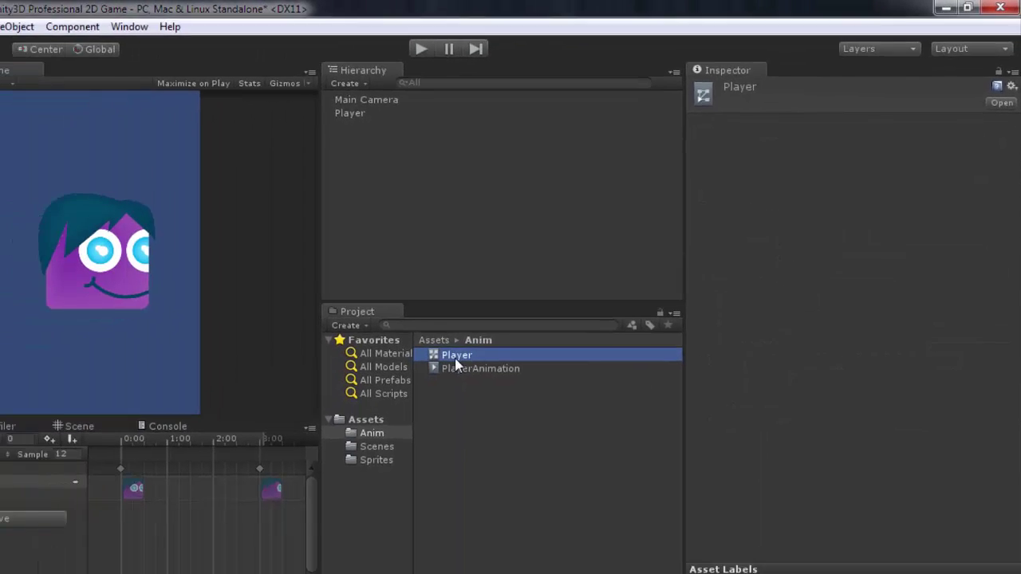
click(528, 329)
Clear the asset selection, run the game again to check the retimed blink, and stop it.
click(517, 342)
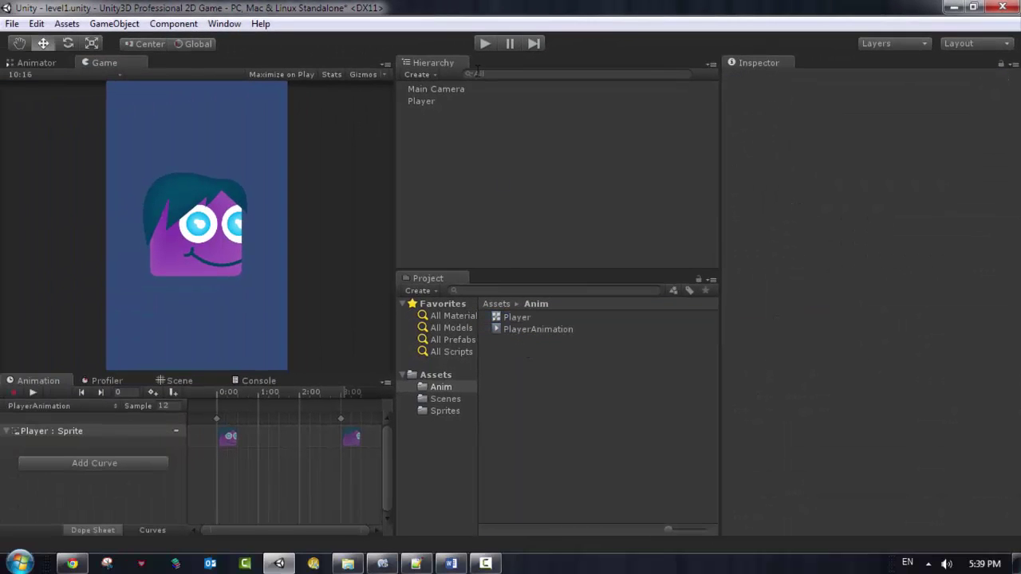
click(485, 44)
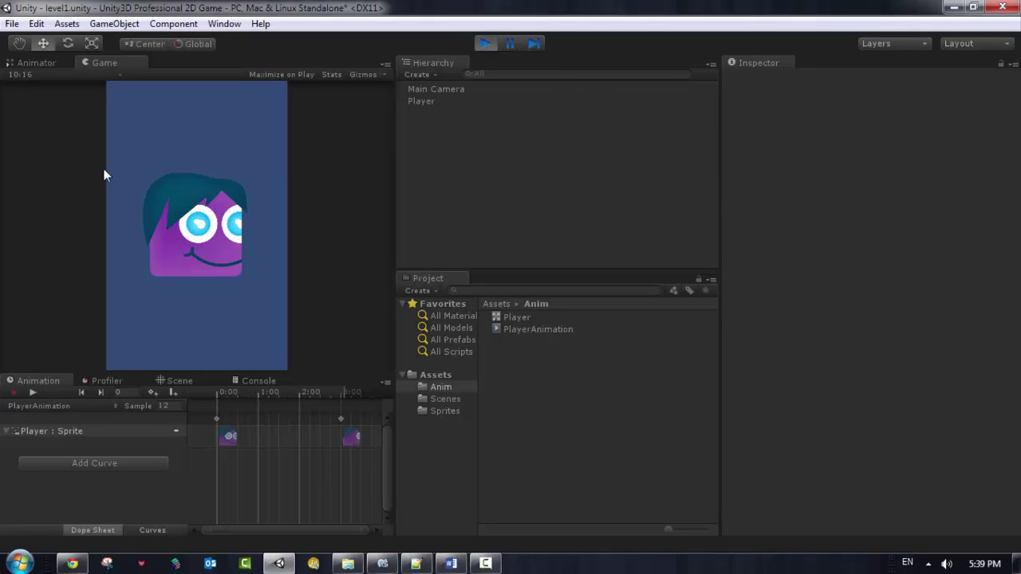
click(485, 44)
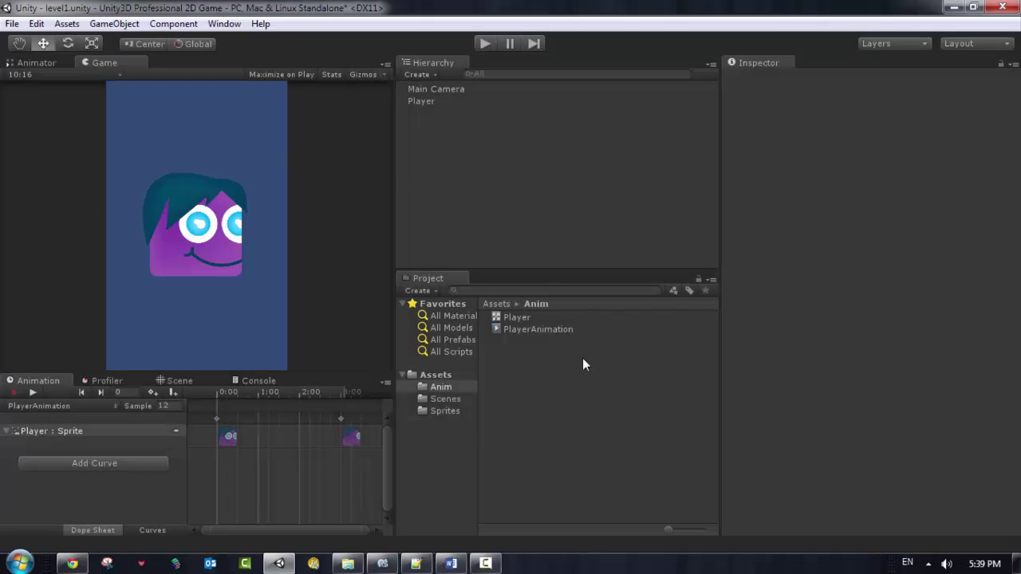
Open the Sprites folder in the project and select the background sprite.
click(444, 400)
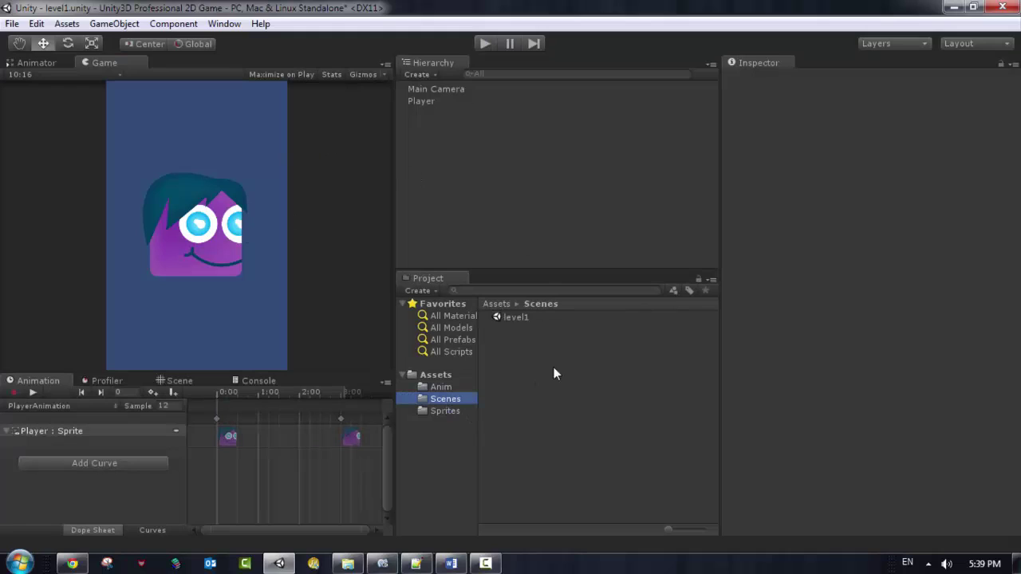
click(440, 411)
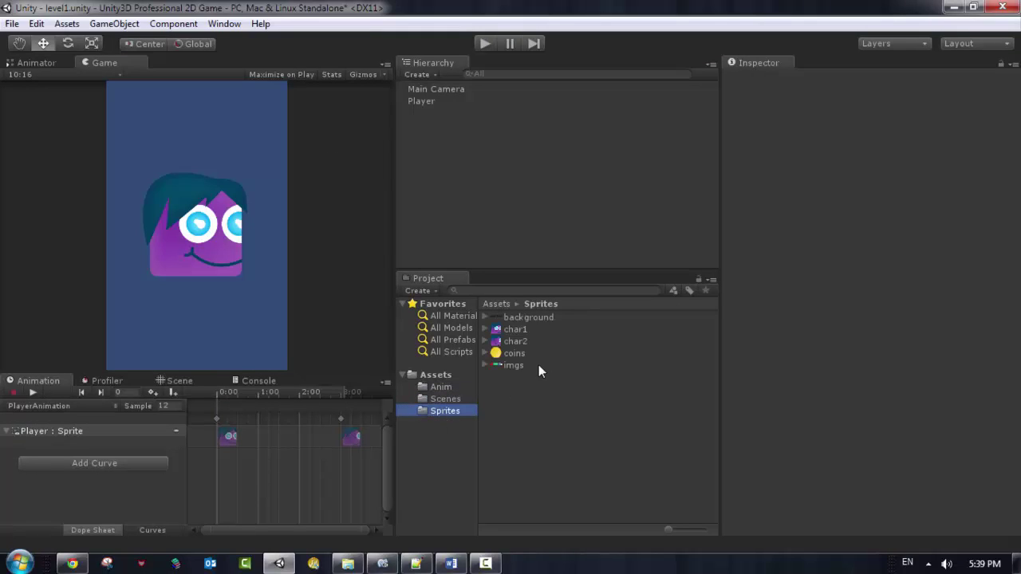
click(525, 318)
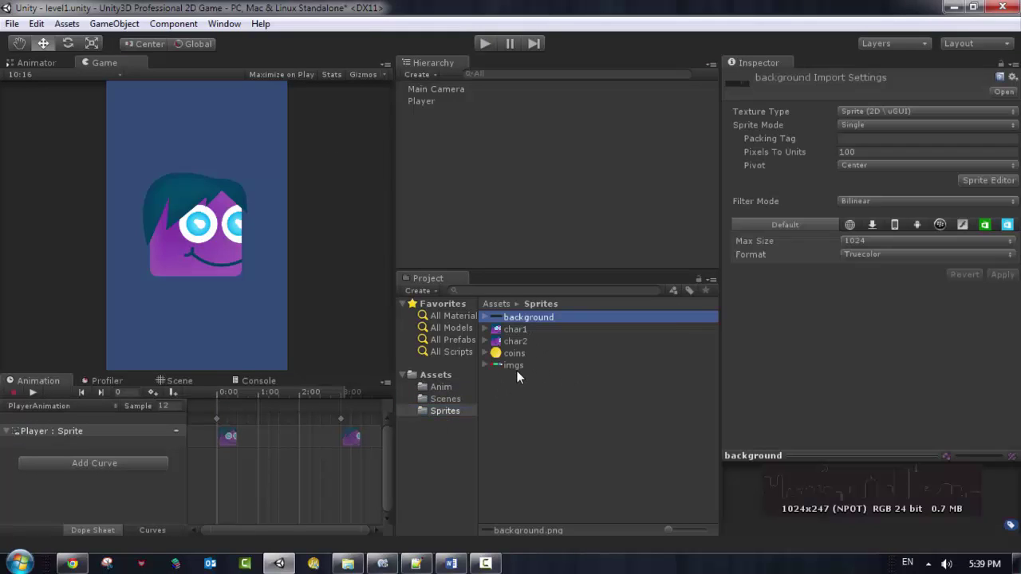